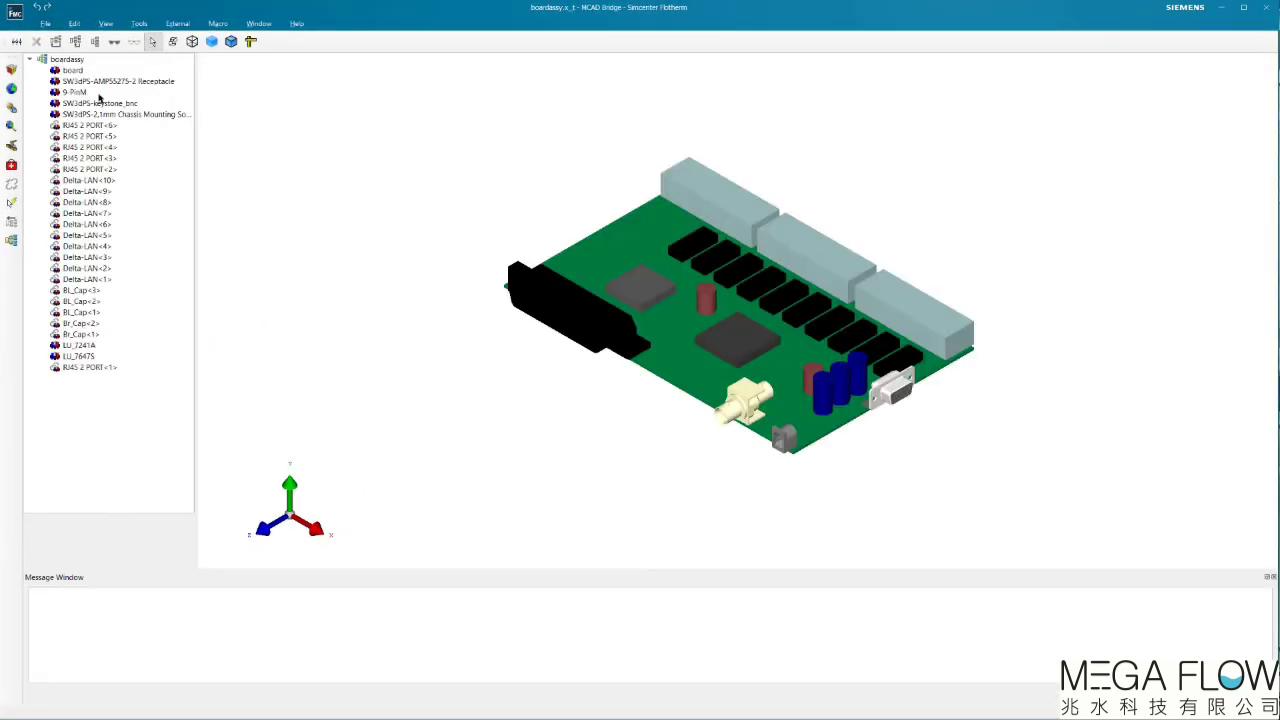
- Replace the linked RJ45 2 PORT instances with bounding cuboids, using a collapse threshold of 0 mm
{"action": "left_click", "coordinate": [90, 126]}
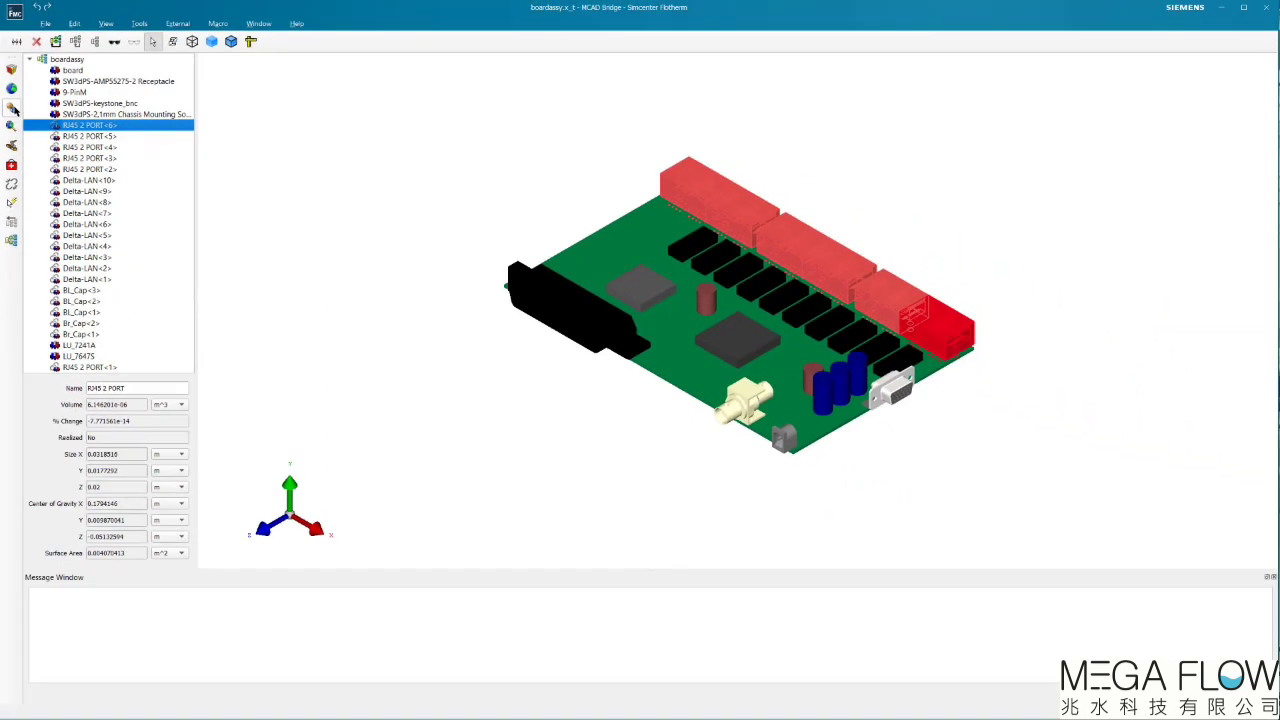
{"action": "left_click", "coordinate": [12, 108]}
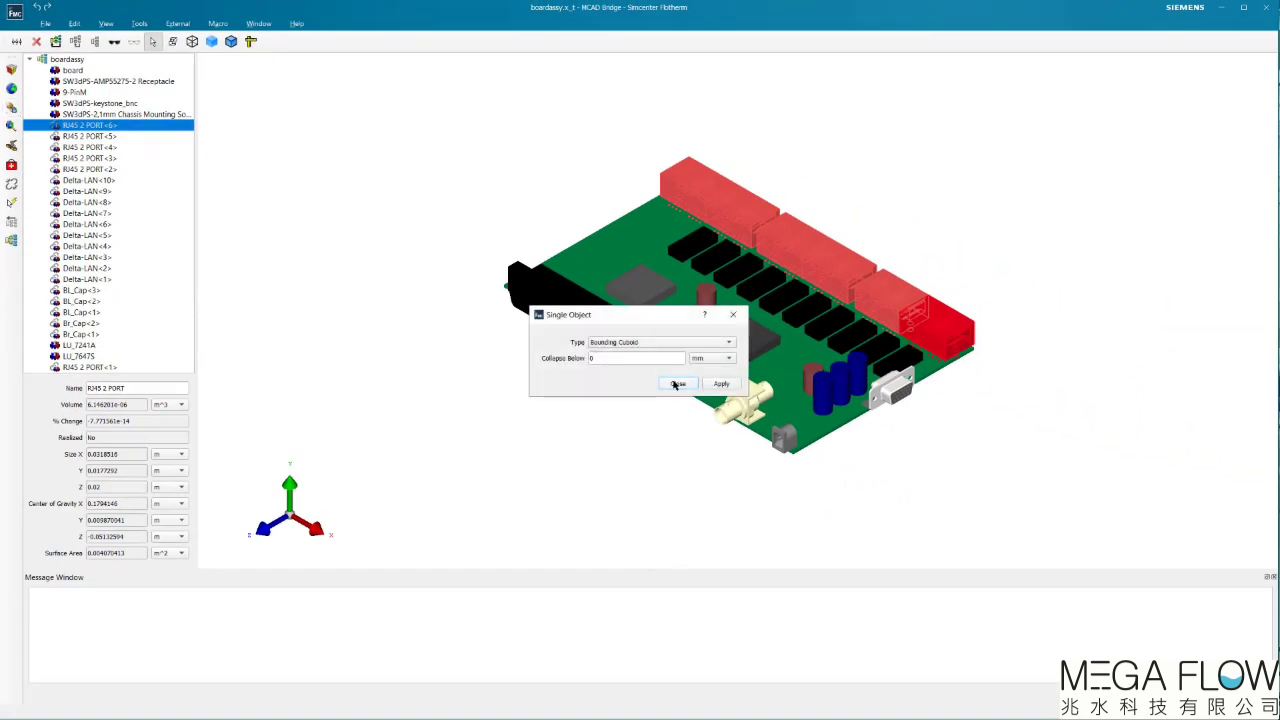
{"action": "left_click", "coordinate": [718, 385]}
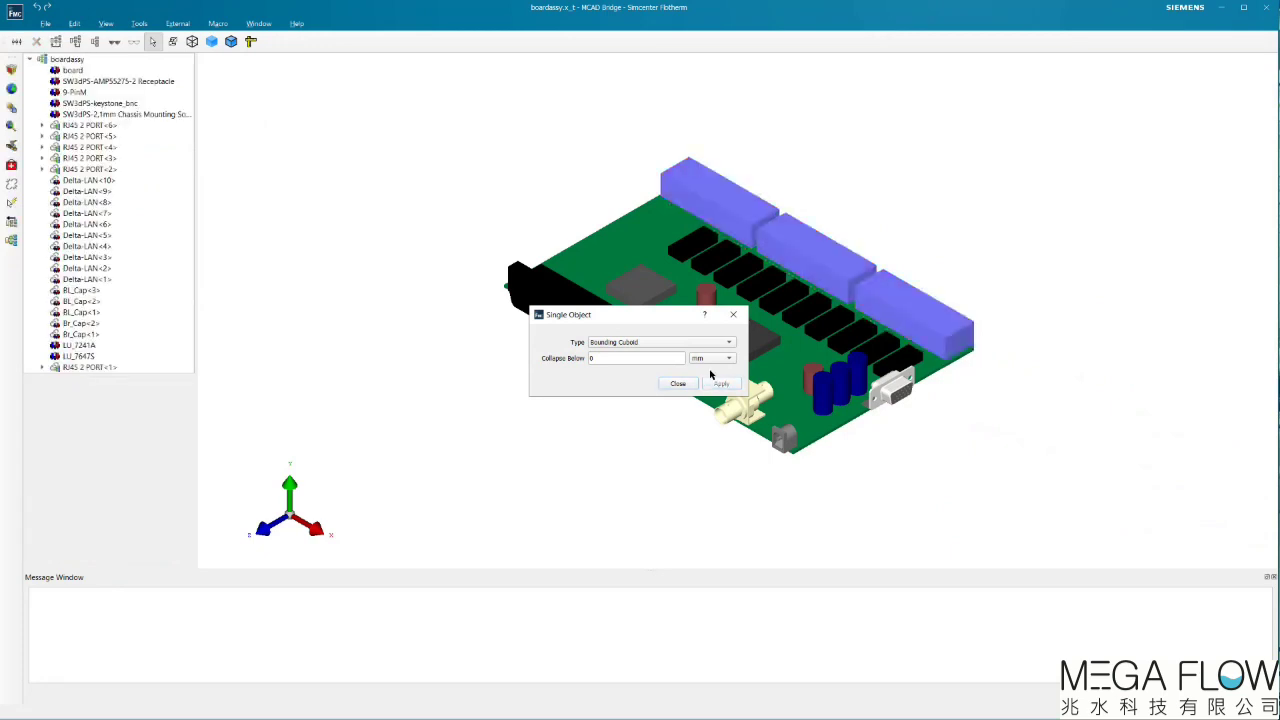
{"action": "left_click", "coordinate": [678, 384]}
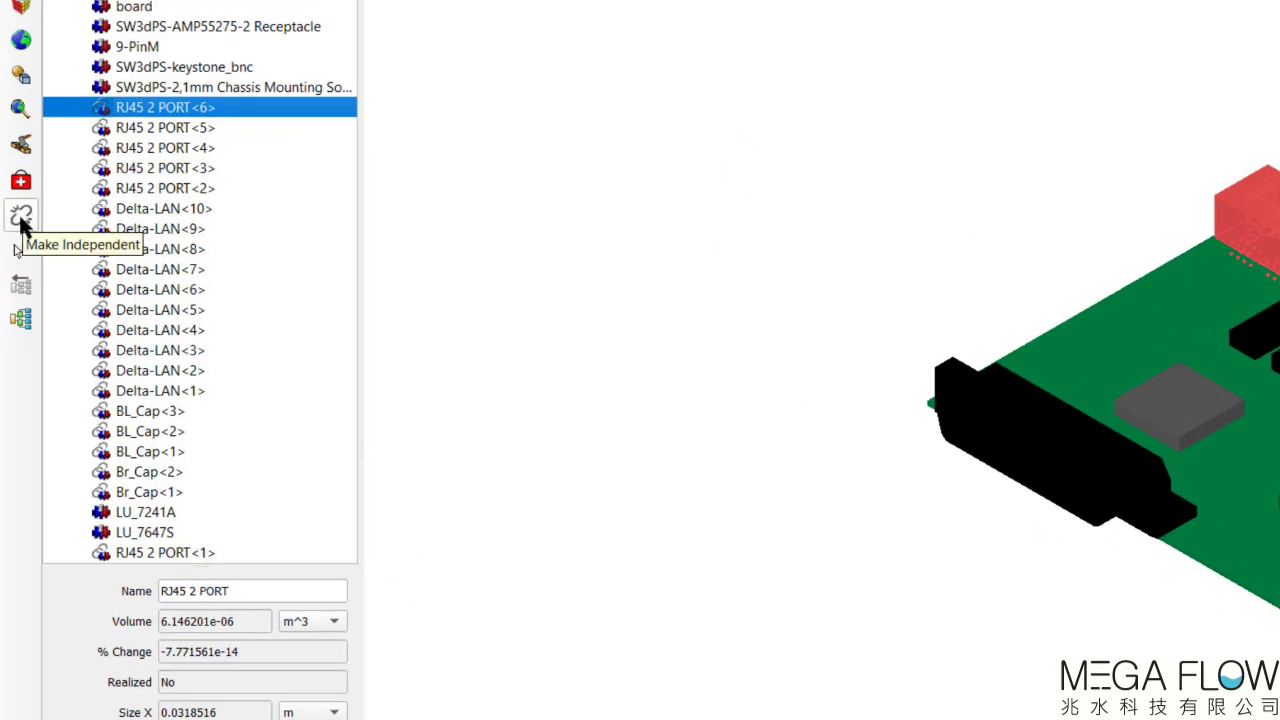
- Make RJ45 2 PORT<6> independent of its linked copies and simplify only that body to a single cuboid
{"action": "left_click", "coordinate": [20, 218]}
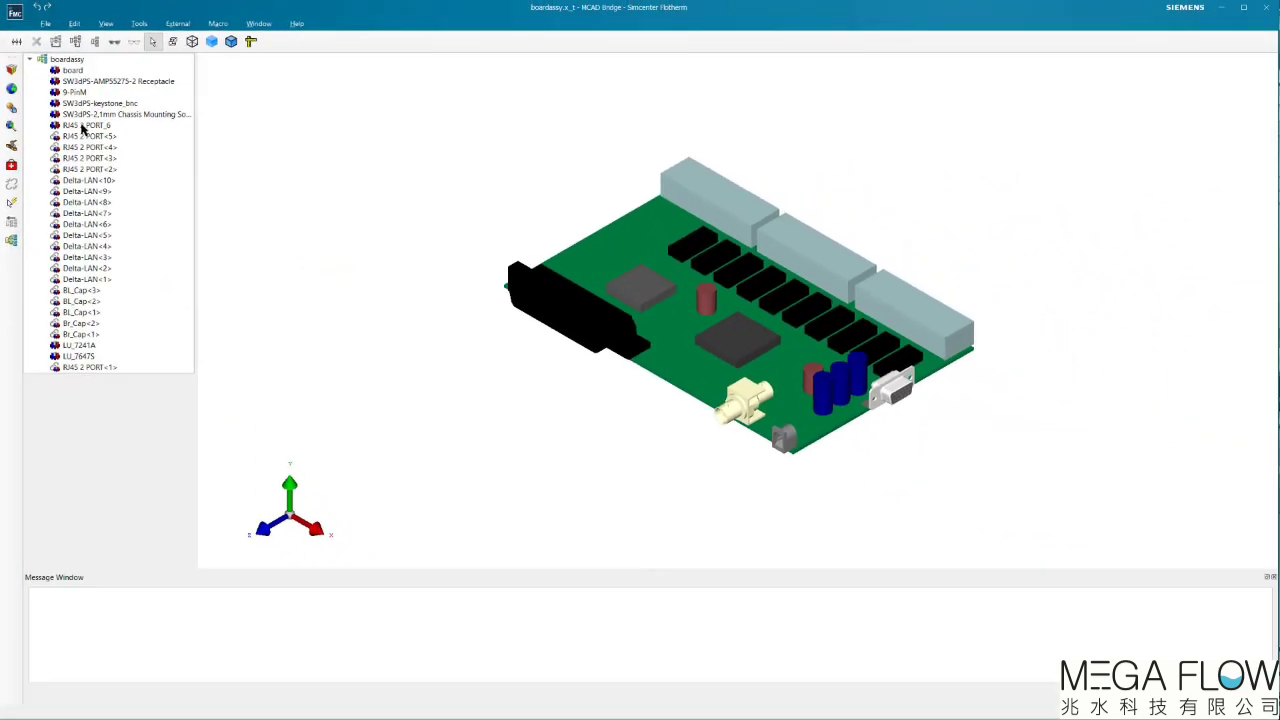
{"action": "right_click", "coordinate": [80, 124]}
{"action": "mouse_move", "coordinate": [190, 174]}
{"action": "left_click", "coordinate": [292, 236]}
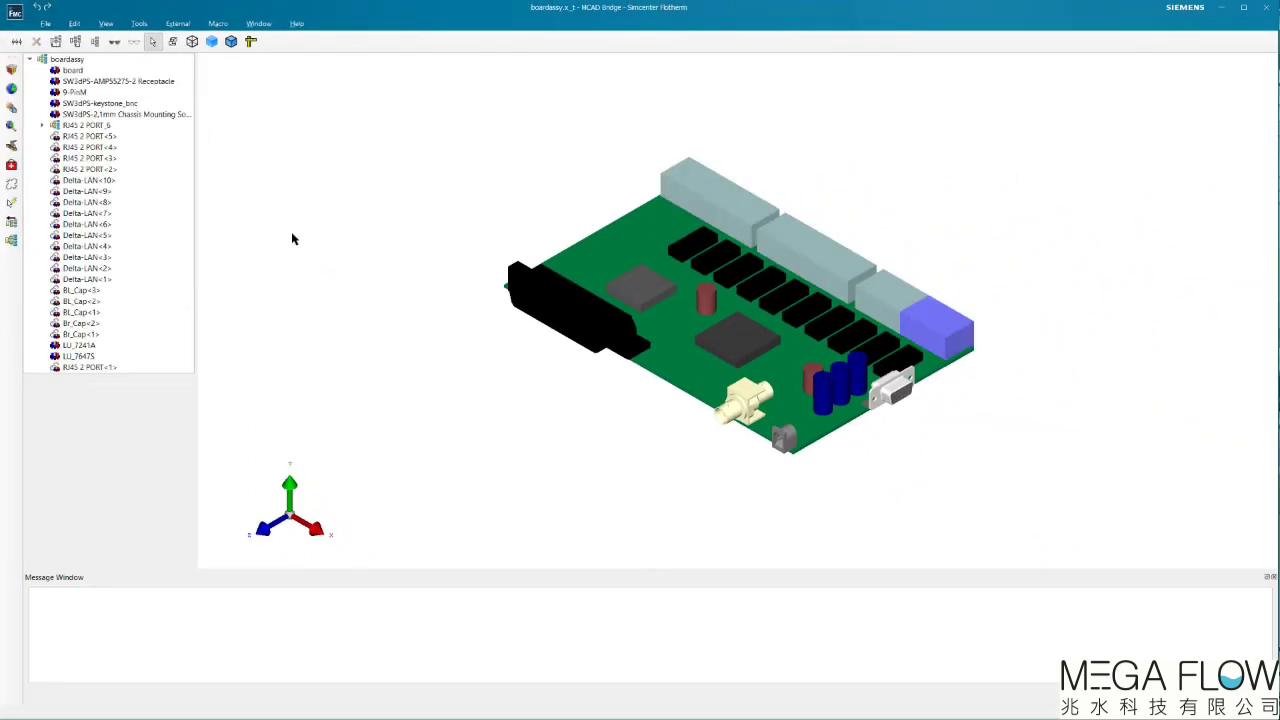
- Examine the properties of RJ45 2 PORT<5>, then switch the selection mode to Face and inspect the large front chip's upper face
{"action": "left_click", "coordinate": [97, 137]}
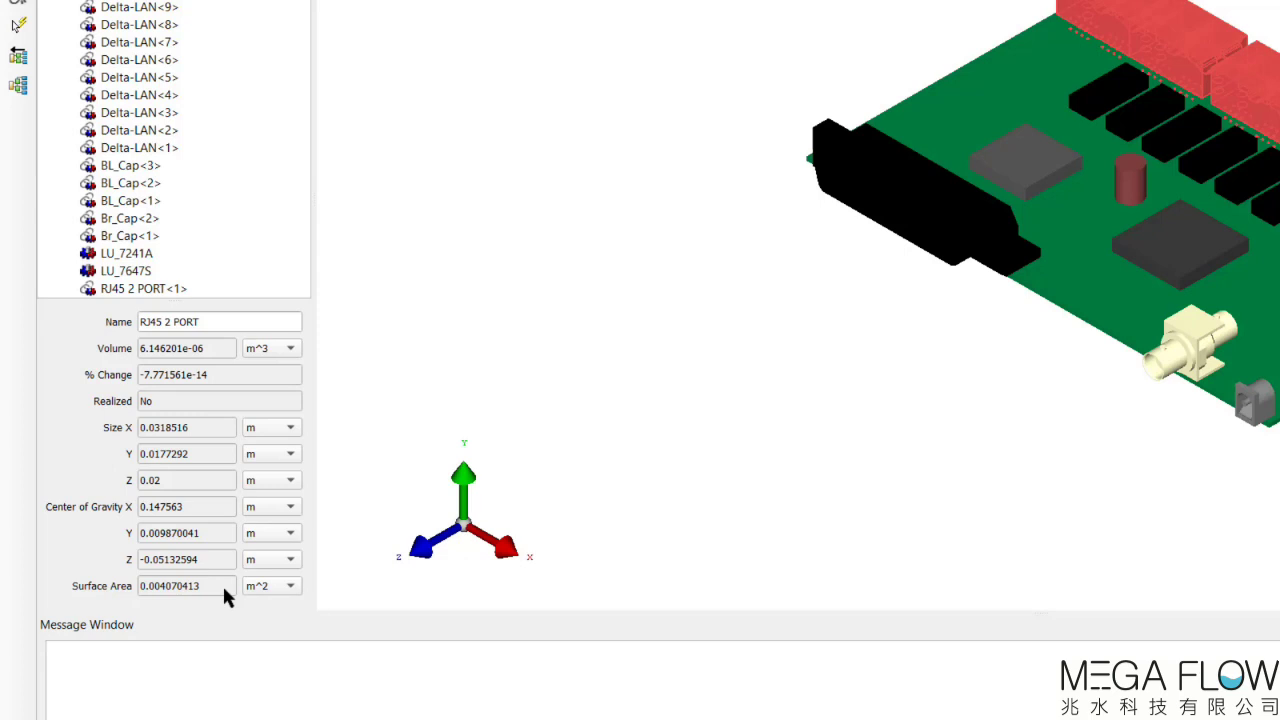
{"action": "right_click", "coordinate": [919, 385]}
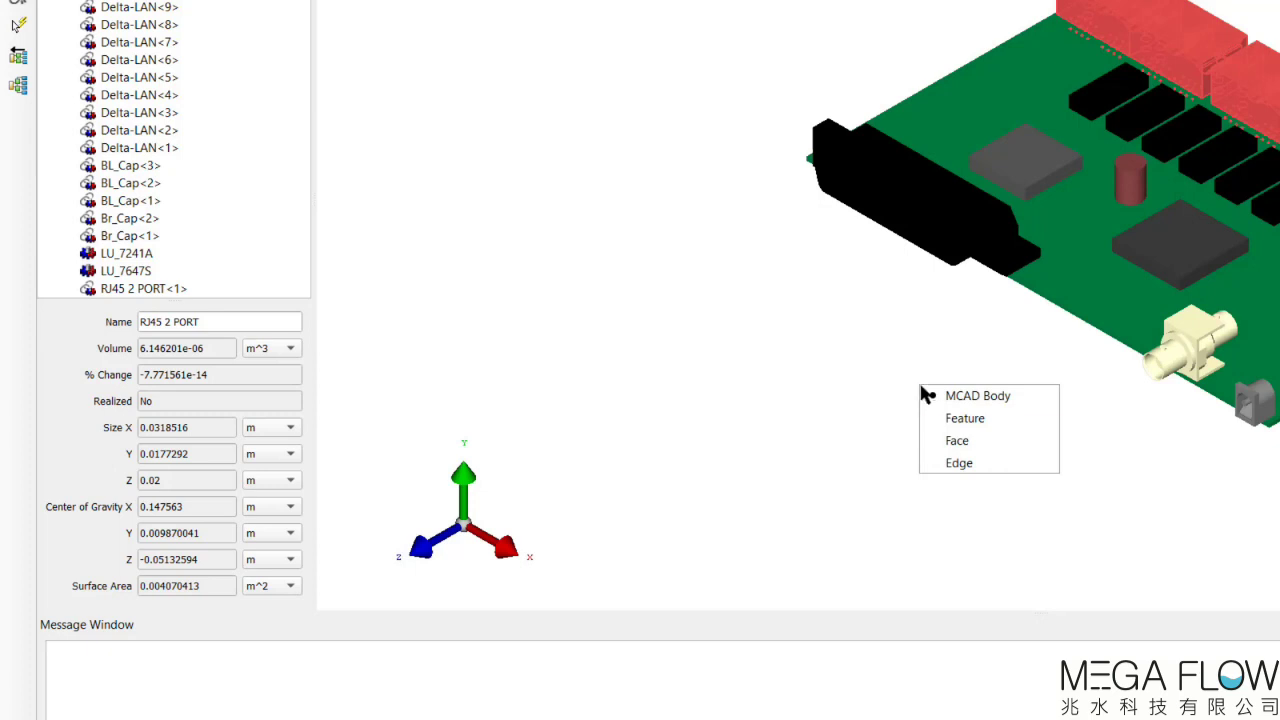
{"action": "left_click", "coordinate": [950, 441]}
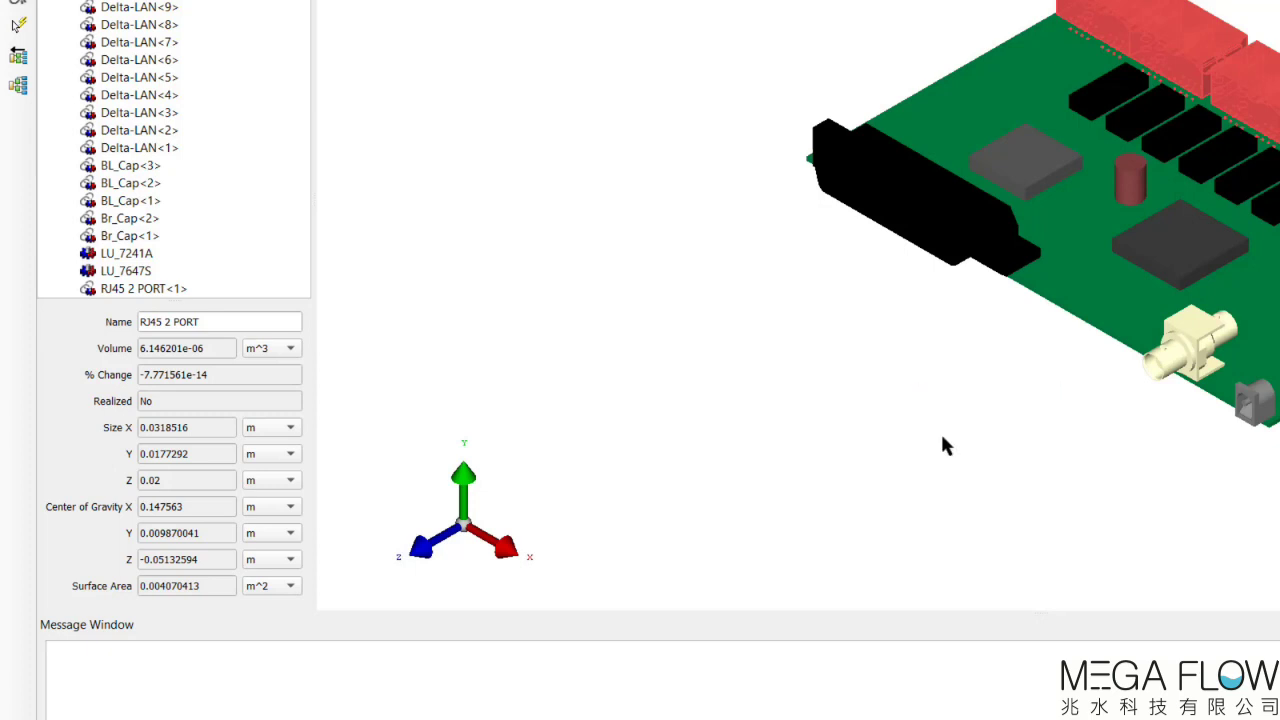
{"action": "left_click", "coordinate": [1160, 260]}
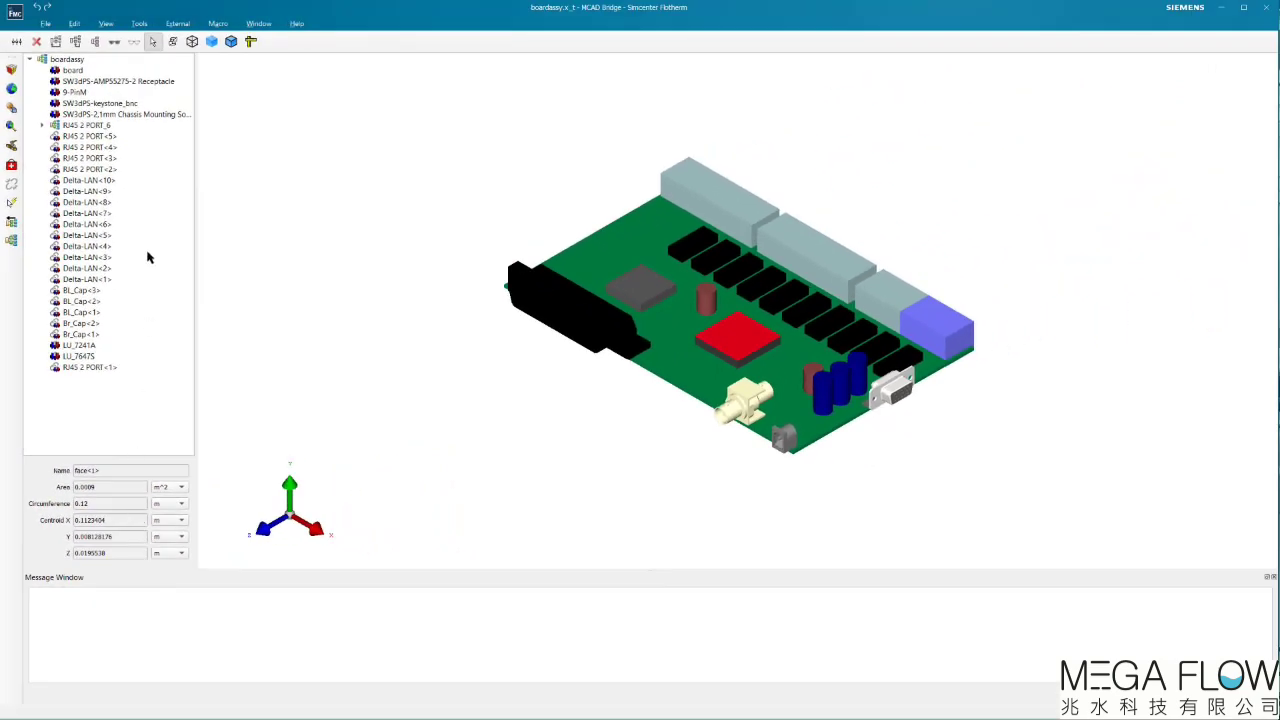
- Start Global Simplify, inspect the radius of the 9-pin connector's mounting-hole face, and open the cylindrical hole tolerance for editing
{"action": "left_click", "coordinate": [141, 23]}
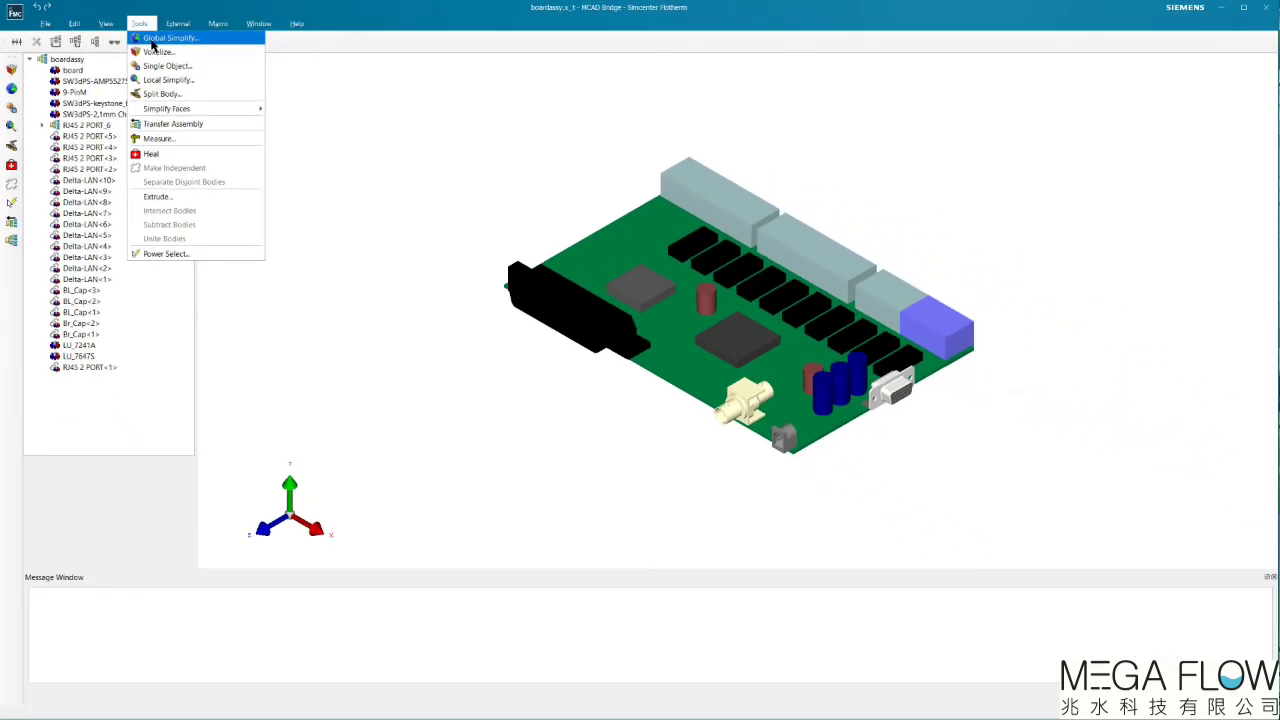
{"action": "left_click", "coordinate": [152, 43]}
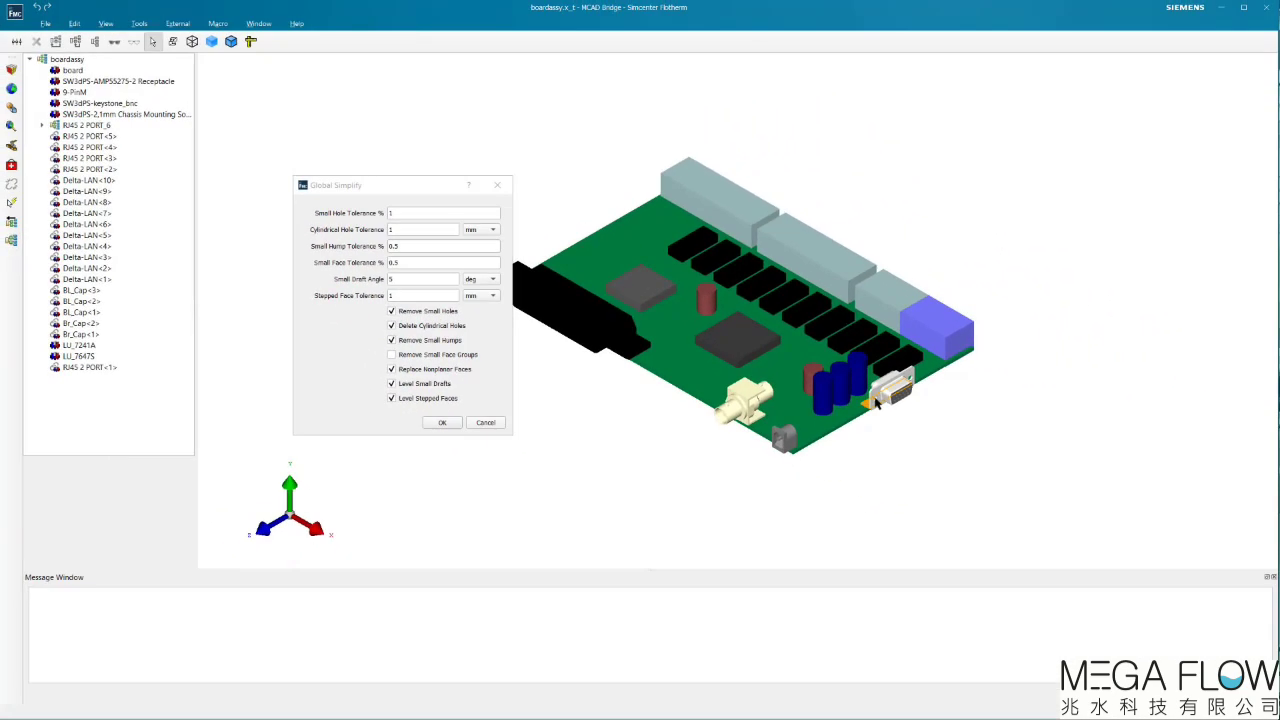
{"action": "left_click", "coordinate": [877, 401]}
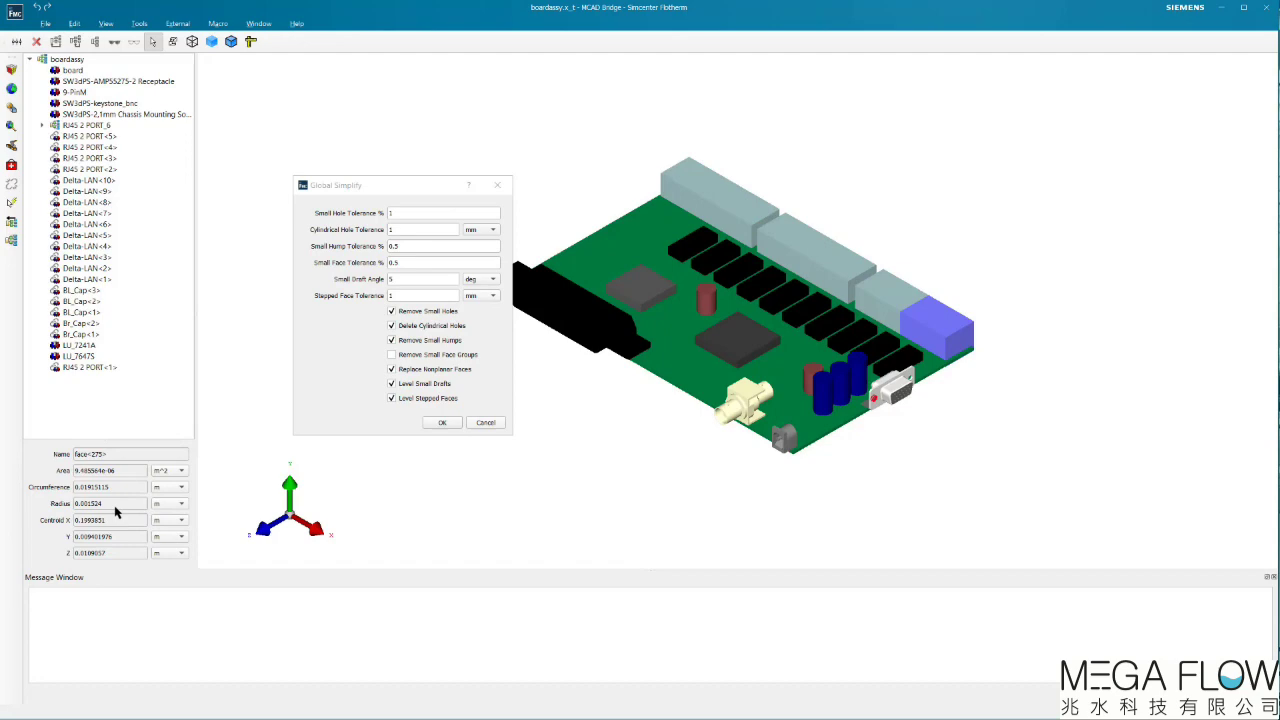
{"action": "left_click_drag", "start_coordinate": [399, 230], "coordinate": [378, 231]}
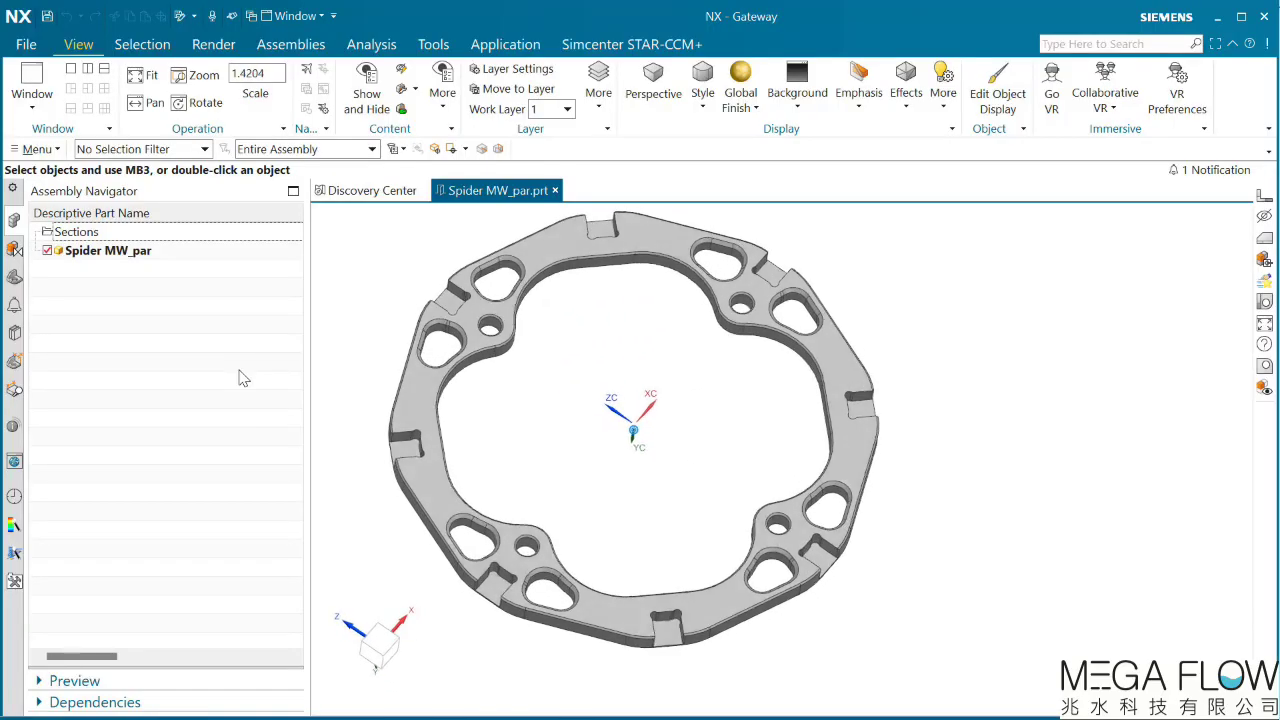
- Switch to NX and save the spider ring part as Spider MW_par.prt in the GTM FT 2304 folder
{"action": "left_click", "coordinate": [38, 45]}
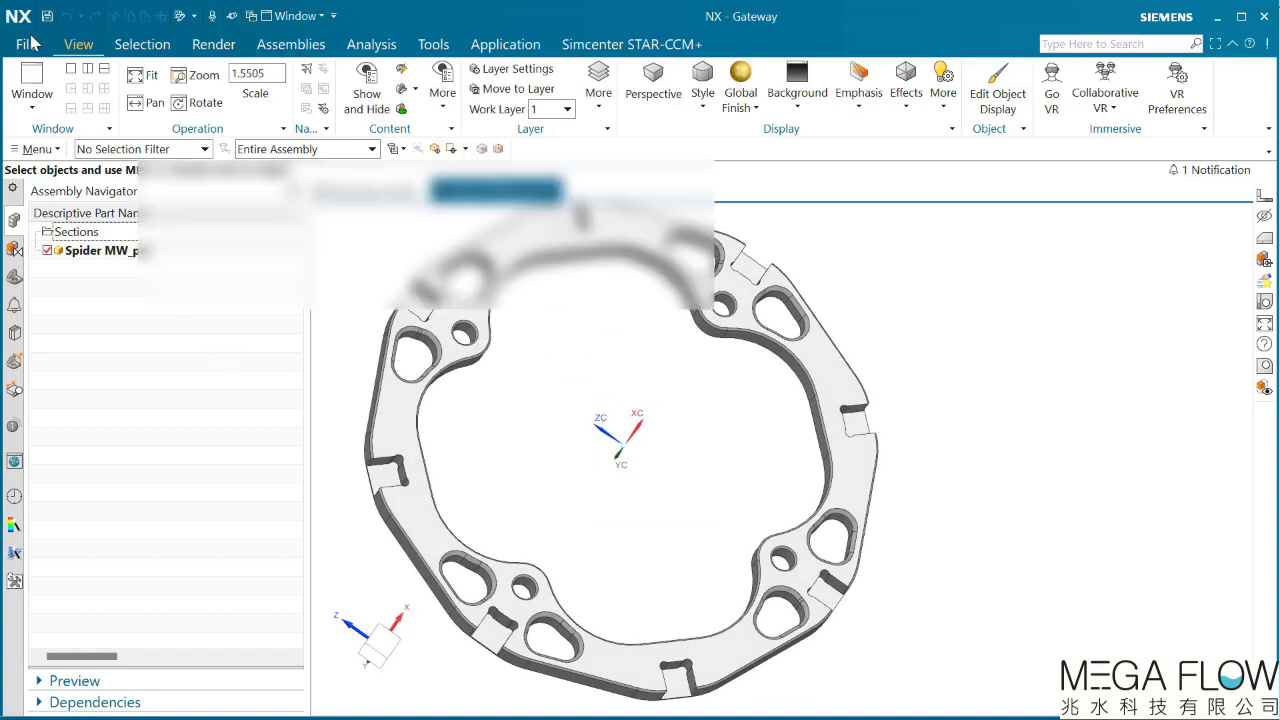
{"action": "mouse_move", "coordinate": [91, 143]}
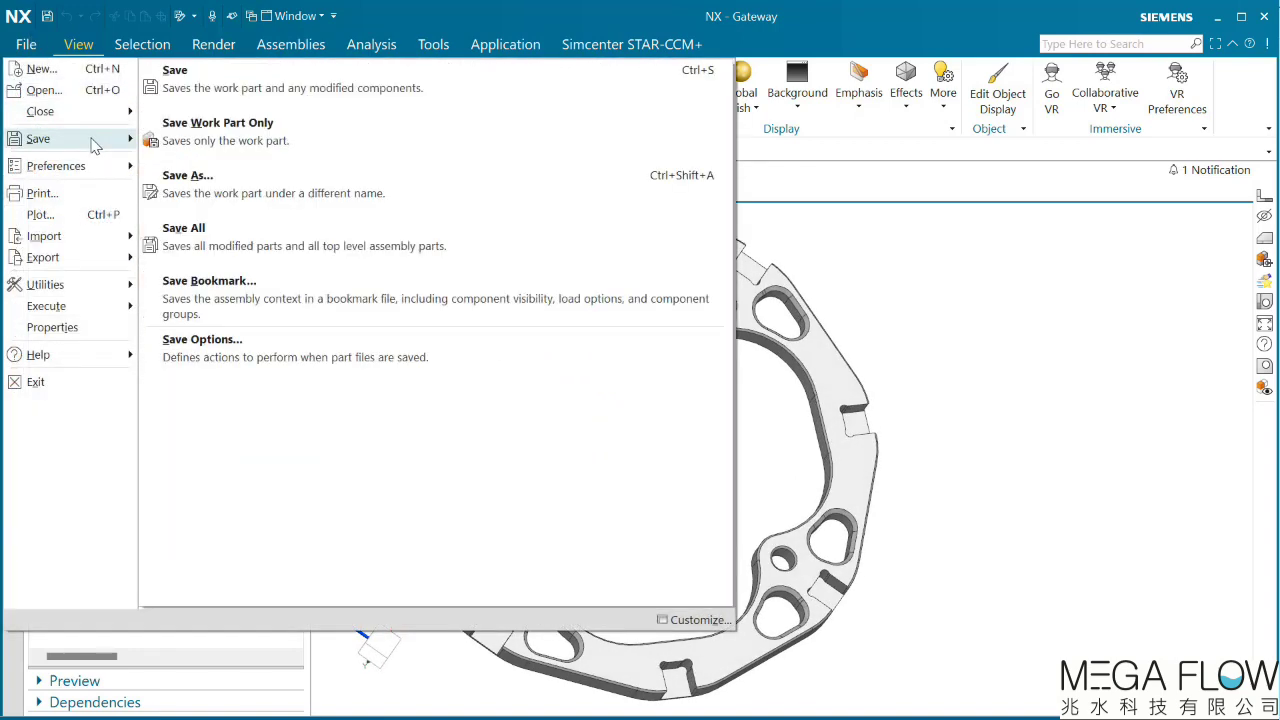
{"action": "left_click", "coordinate": [236, 182]}
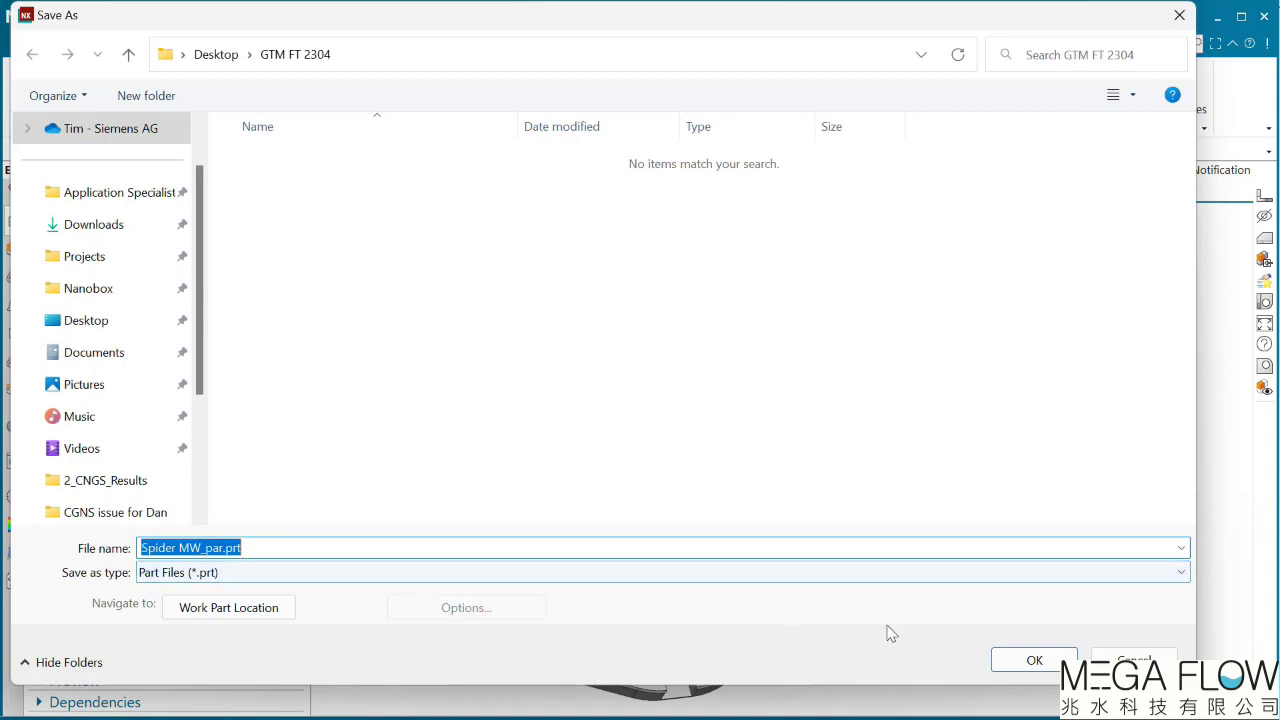
{"action": "left_click", "coordinate": [1030, 660]}
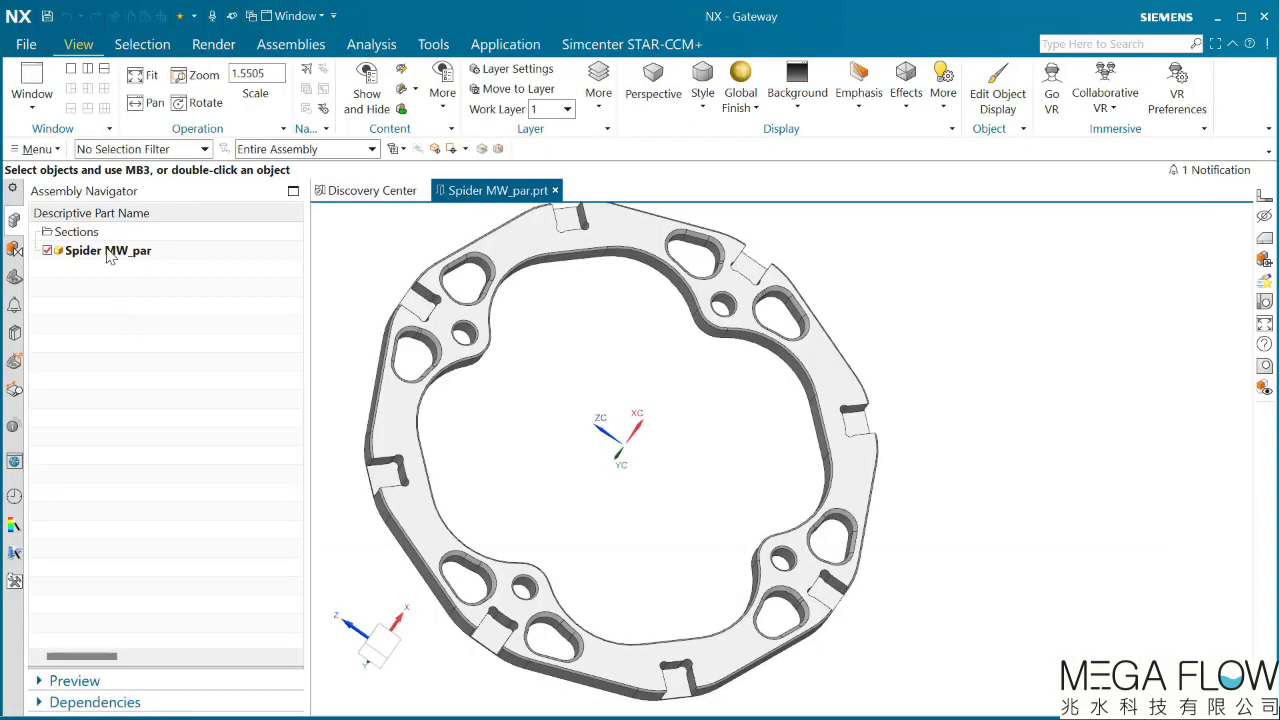
- Export the entire displayed part to a Parasolid file with curves, sheets and solids, current version, and a flattened assembly
{"action": "left_click", "coordinate": [27, 45]}
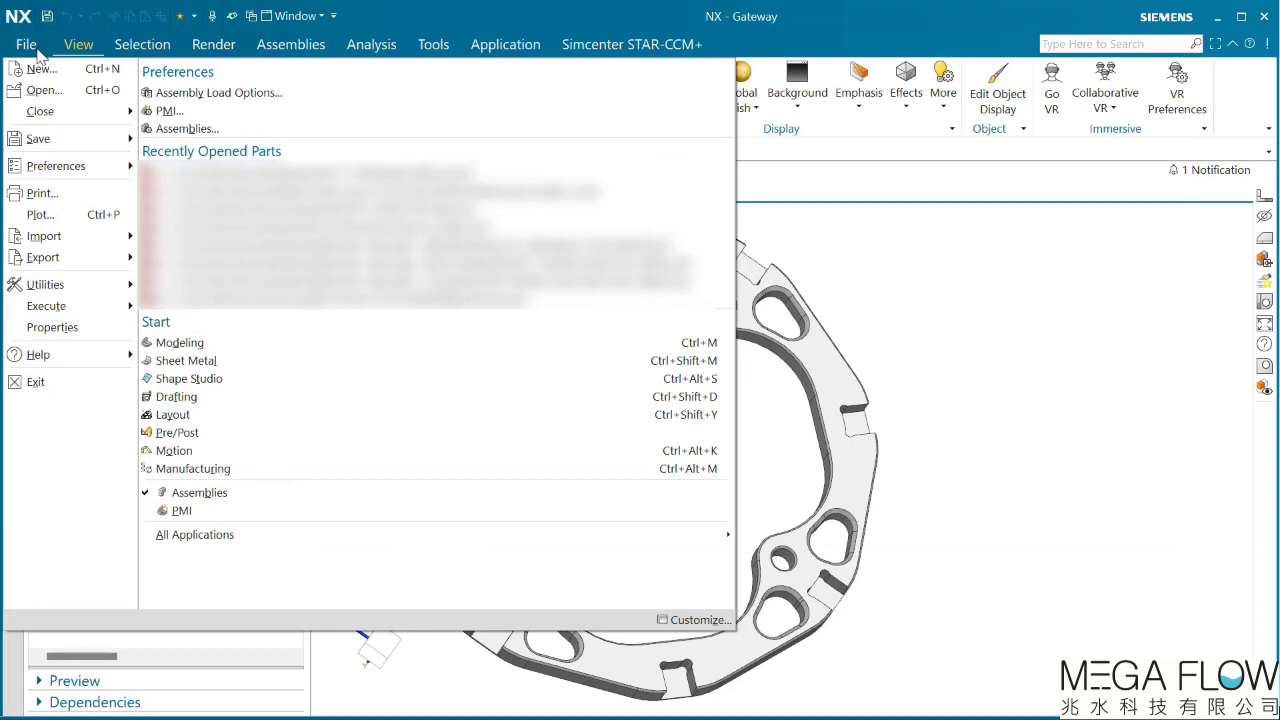
{"action": "mouse_move", "coordinate": [71, 257]}
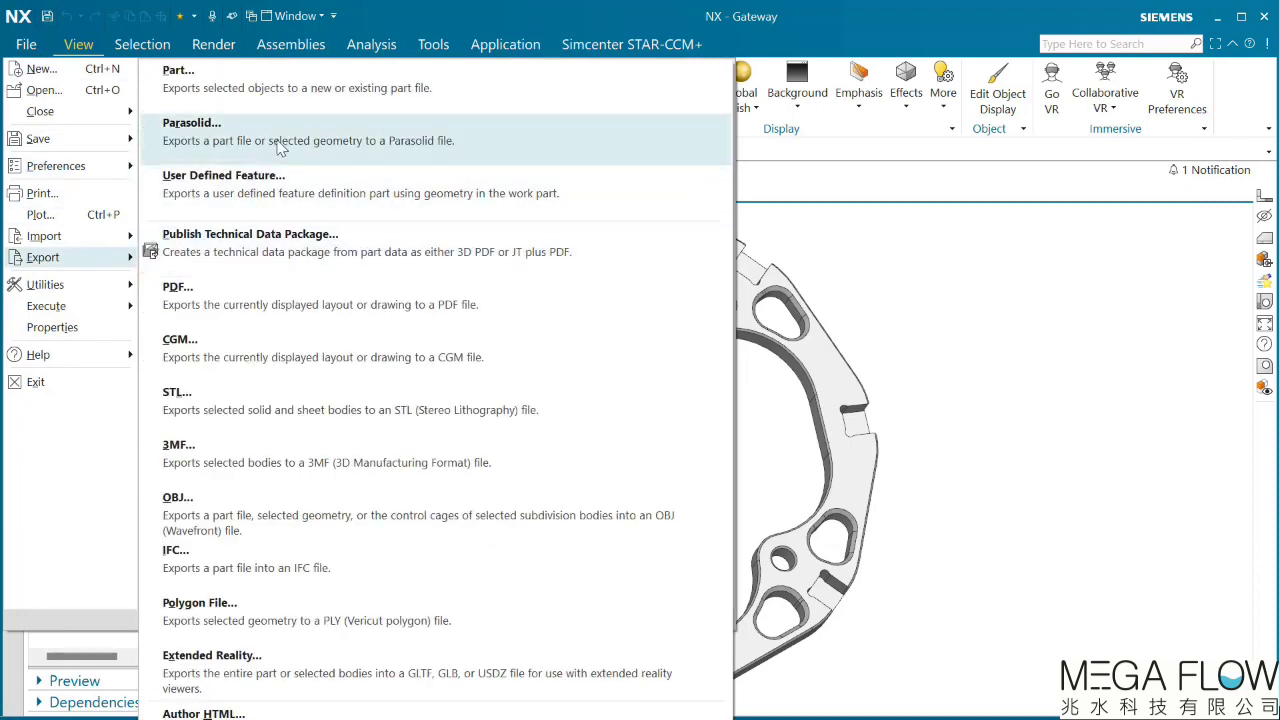
{"action": "left_click", "coordinate": [190, 126]}
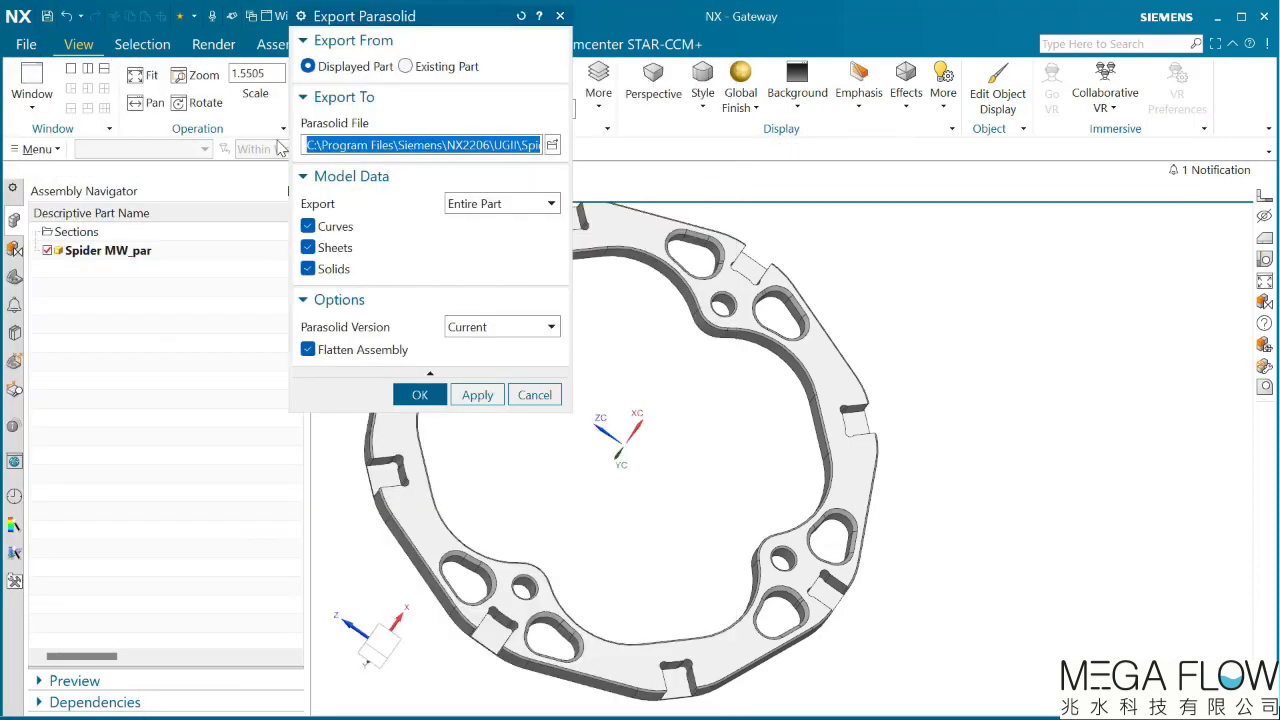
{"action": "left_click", "coordinate": [419, 395]}
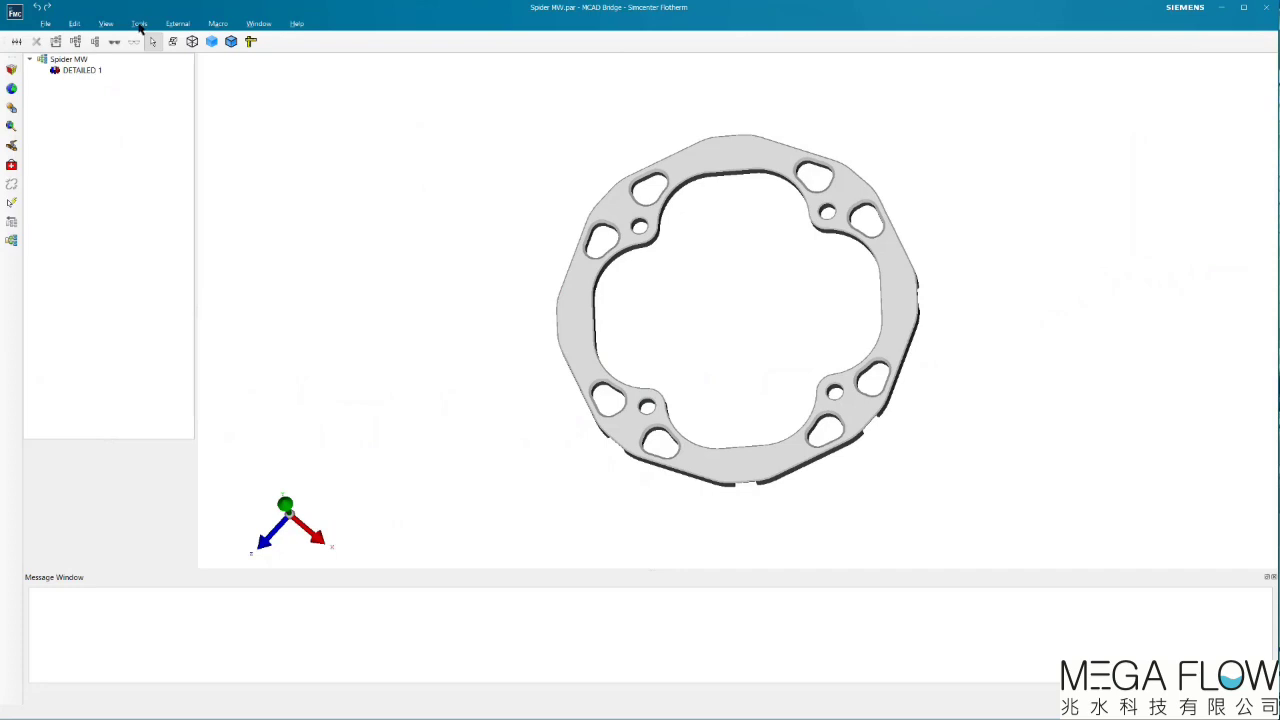
- Switch to MCAD Bridge and voxelize the spider ring with at least 1 cell per axis and a 1 mm minimum cell size
{"action": "left_click", "coordinate": [140, 24]}
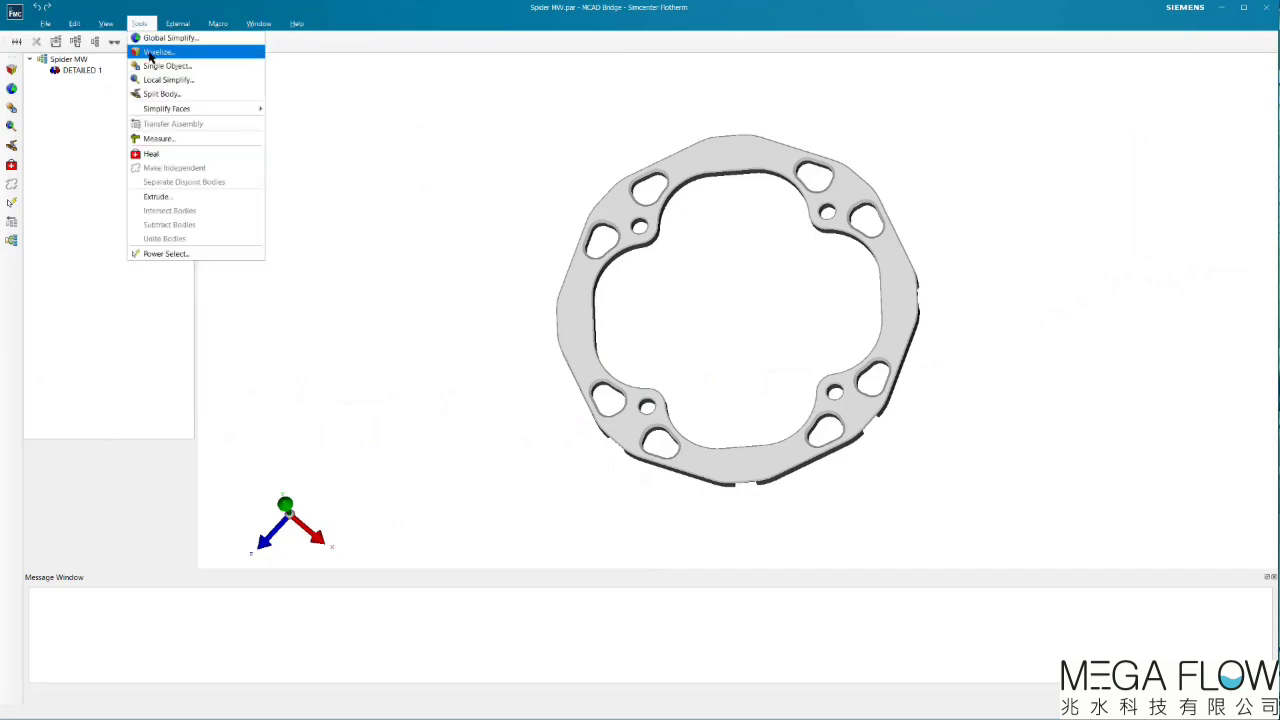
{"action": "left_click", "coordinate": [150, 56]}
{"action": "left_click_drag", "start_coordinate": [604, 268], "coordinate": [357, 206]}
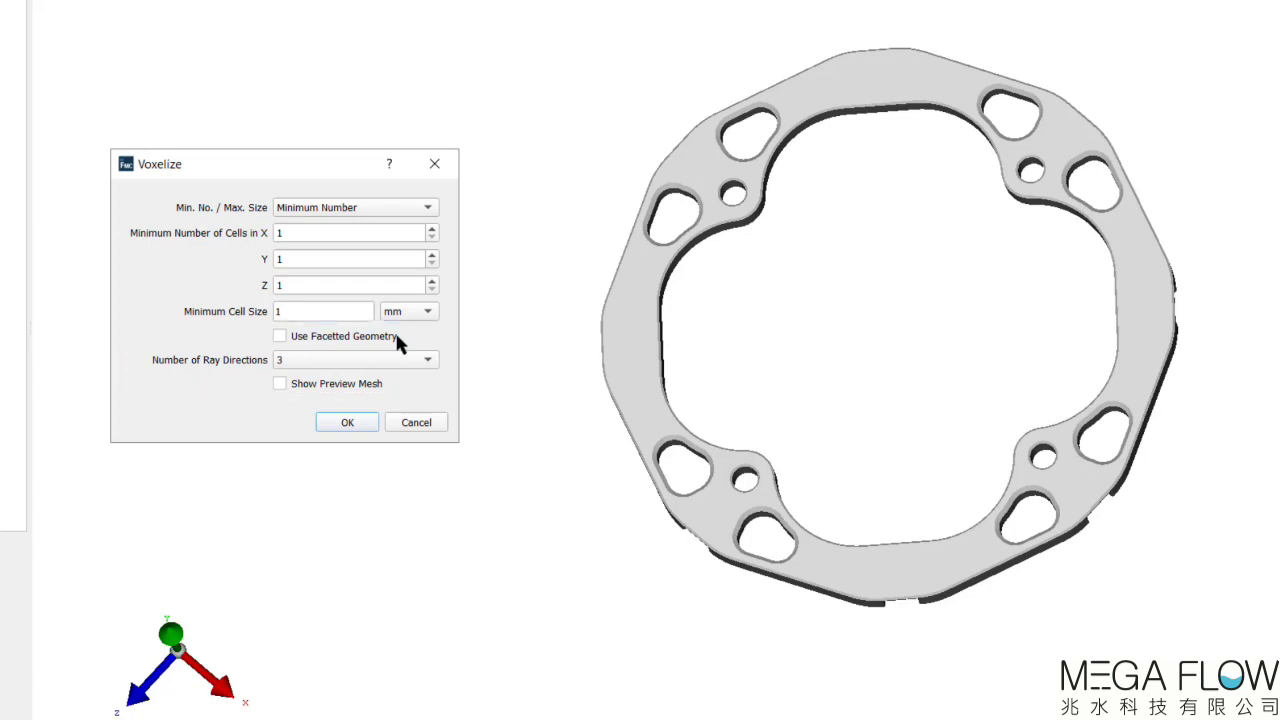
{"action": "left_click", "coordinate": [364, 424]}
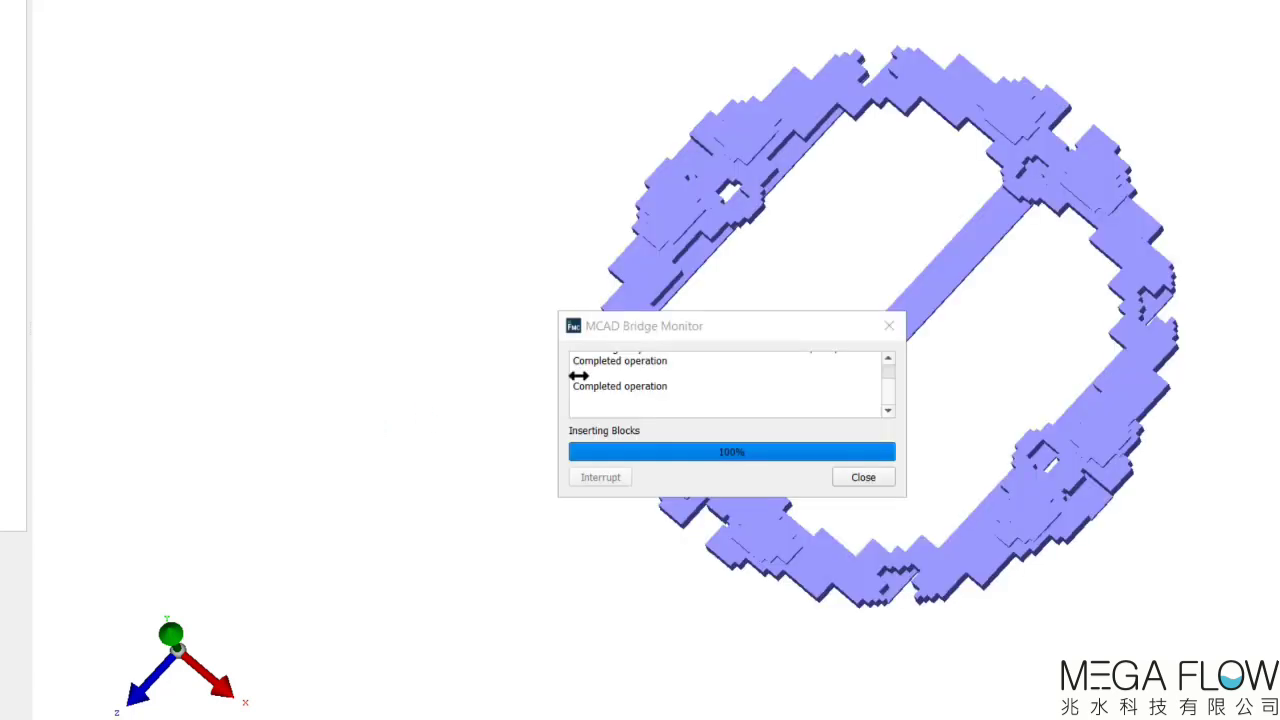
{"action": "left_click", "coordinate": [866, 476]}
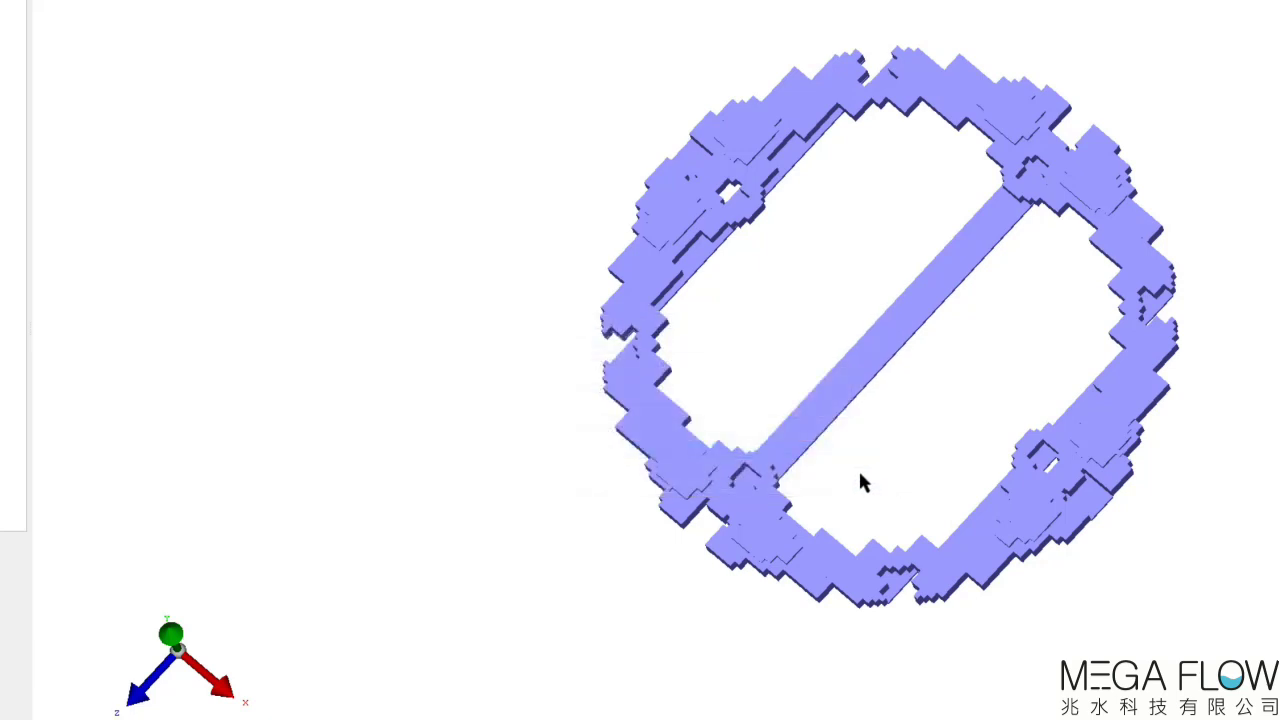
- Voxelize the spider ring again with the number of ray directions set to 3
{"action": "left_click", "coordinate": [310, 362]}
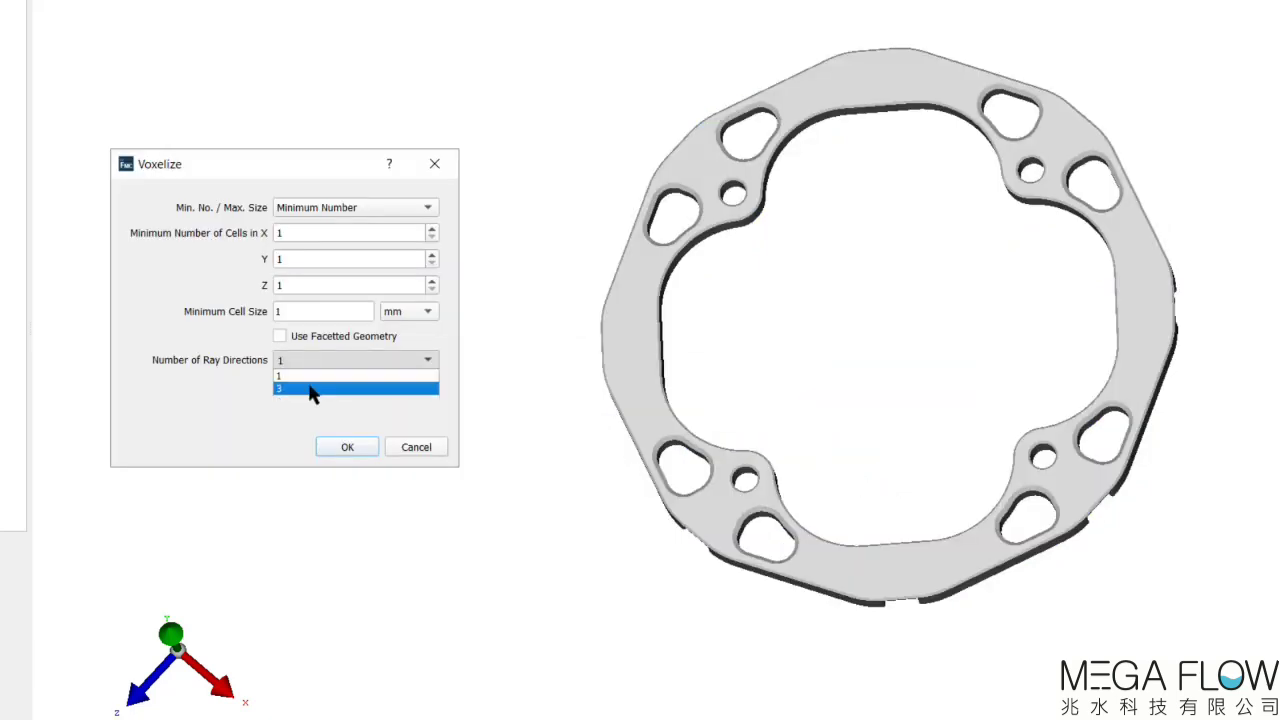
{"action": "left_click", "coordinate": [310, 388]}
{"action": "left_click", "coordinate": [347, 447]}
{"action": "left_click", "coordinate": [850, 479]}
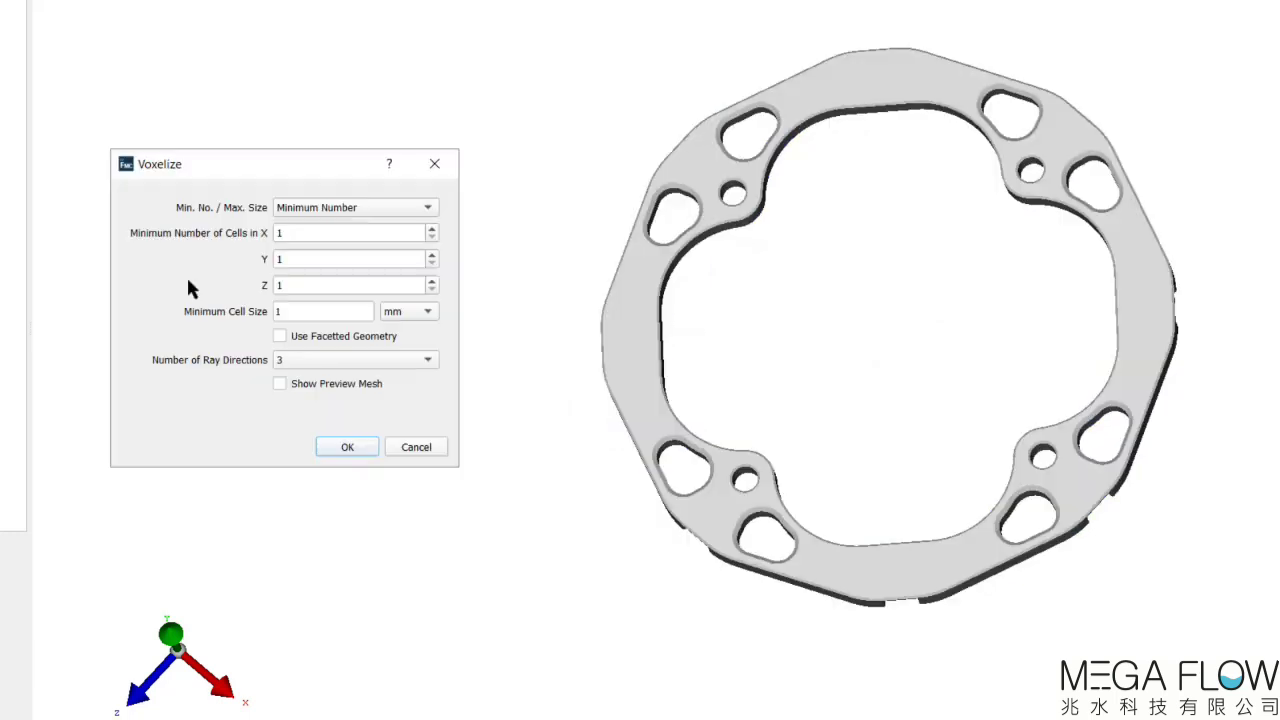
- Preview the voxel mesh along the Y normal, enable facetted geometry, and voxelize the ring with 3 ray directions
{"action": "left_click", "coordinate": [321, 385]}
{"action": "left_click", "coordinate": [320, 408]}
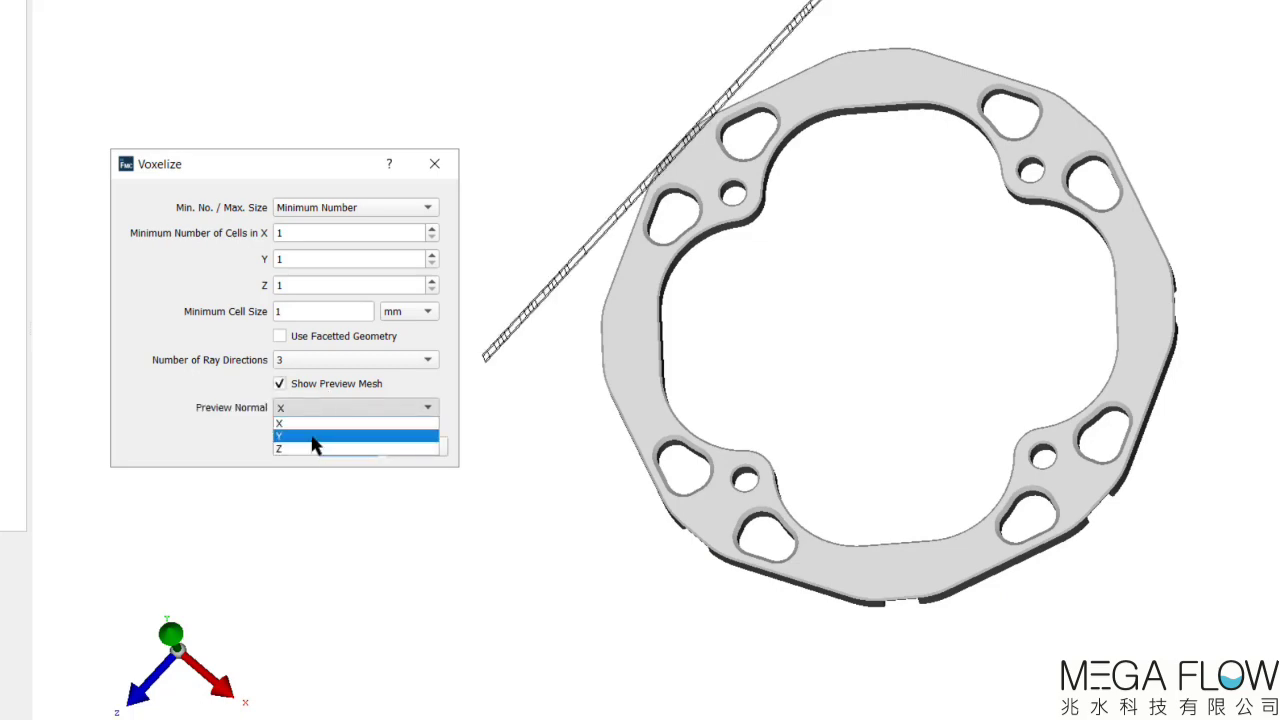
{"action": "left_click", "coordinate": [314, 437]}
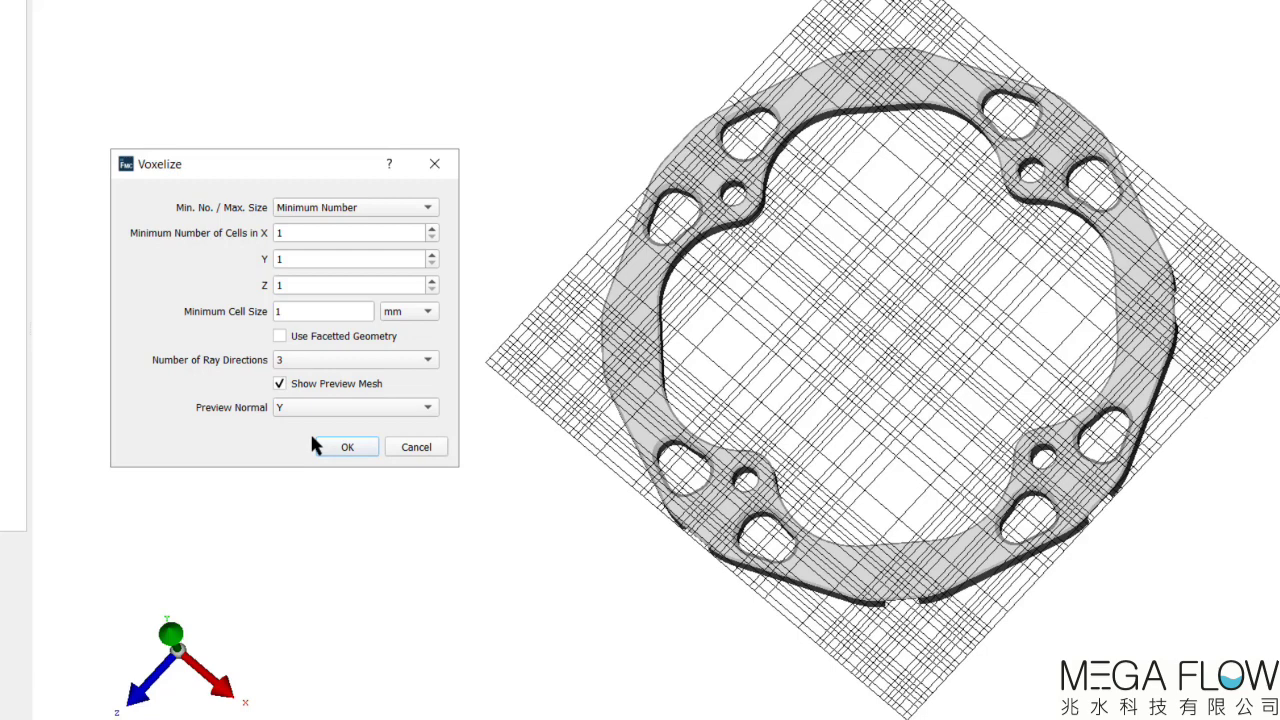
{"action": "left_click", "coordinate": [280, 336]}
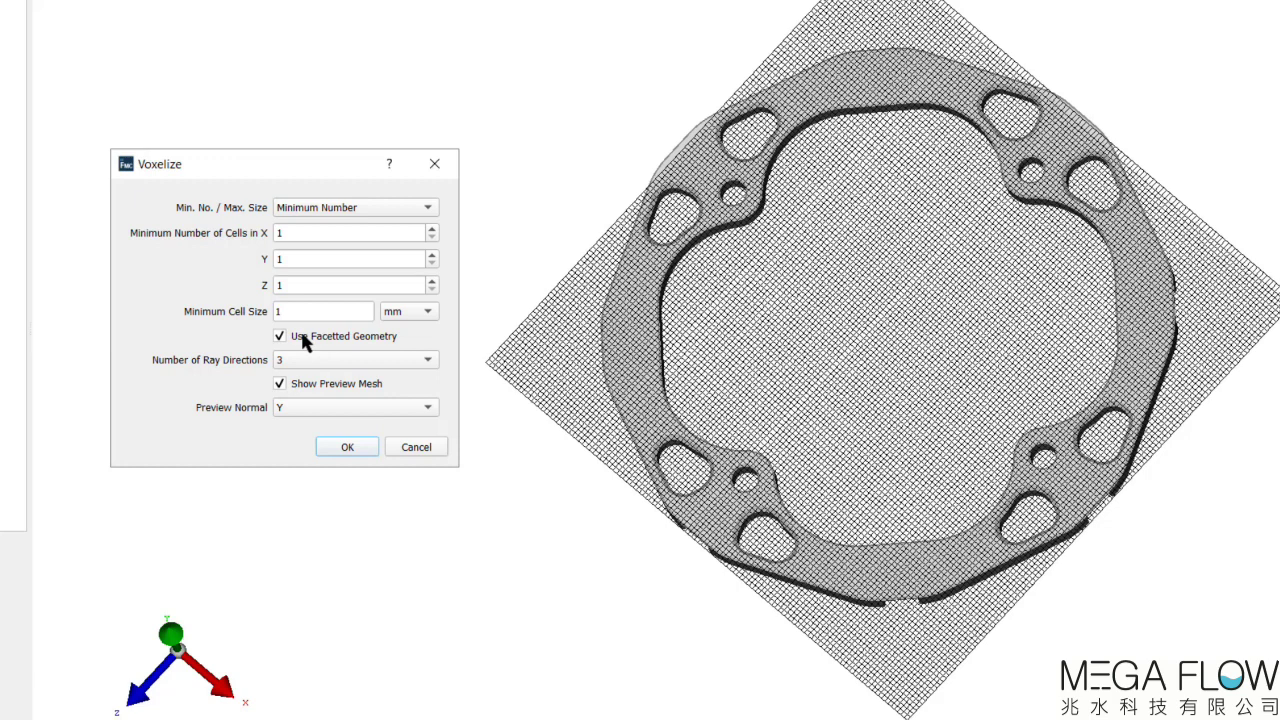
{"action": "left_click", "coordinate": [345, 448]}
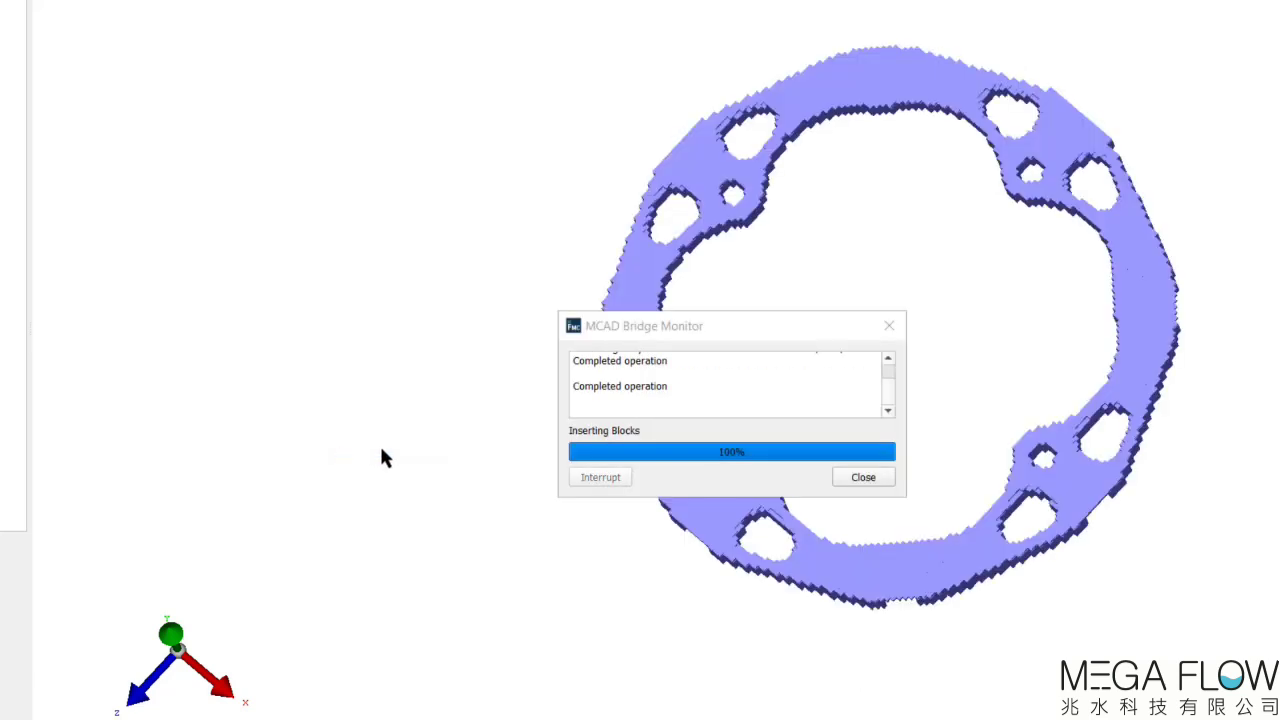
{"action": "left_click", "coordinate": [863, 477]}
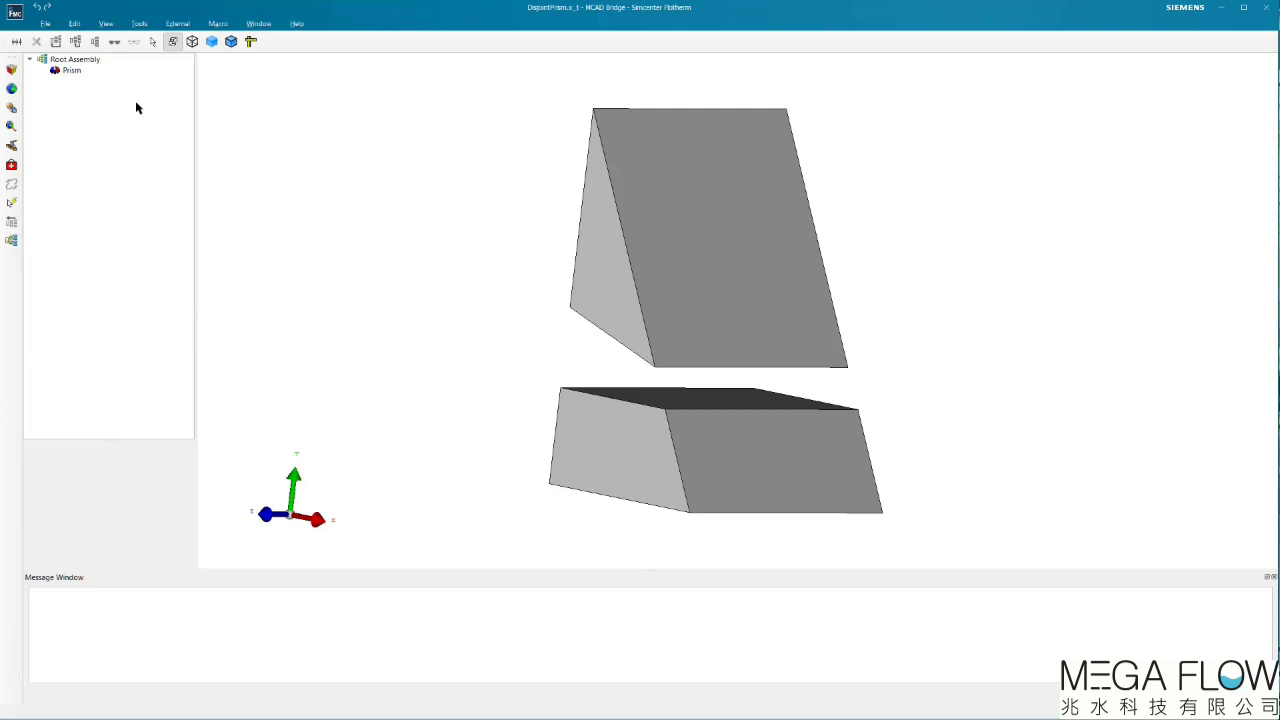
- Try converting the disjoint Prism body to a single bounding prism
{"action": "left_click", "coordinate": [66, 71]}
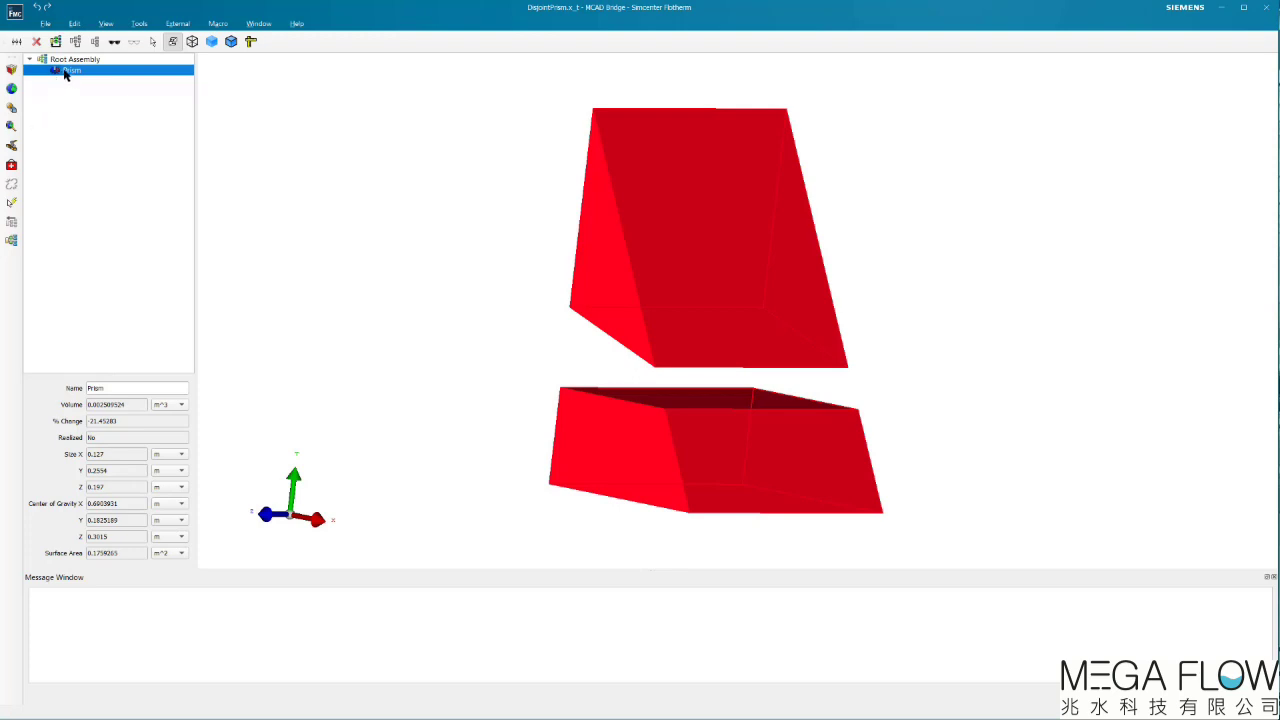
{"action": "right_click", "coordinate": [64, 72]}
{"action": "mouse_move", "coordinate": [160, 119]}
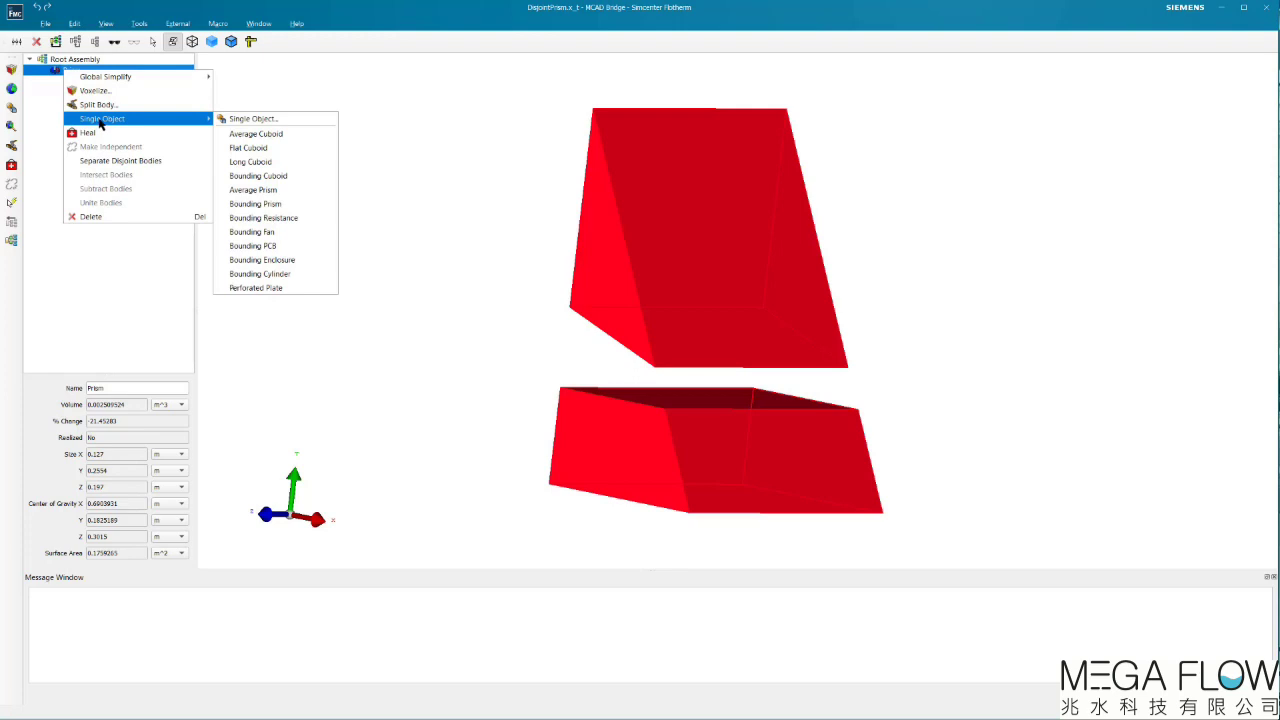
{"action": "left_click", "coordinate": [257, 204]}
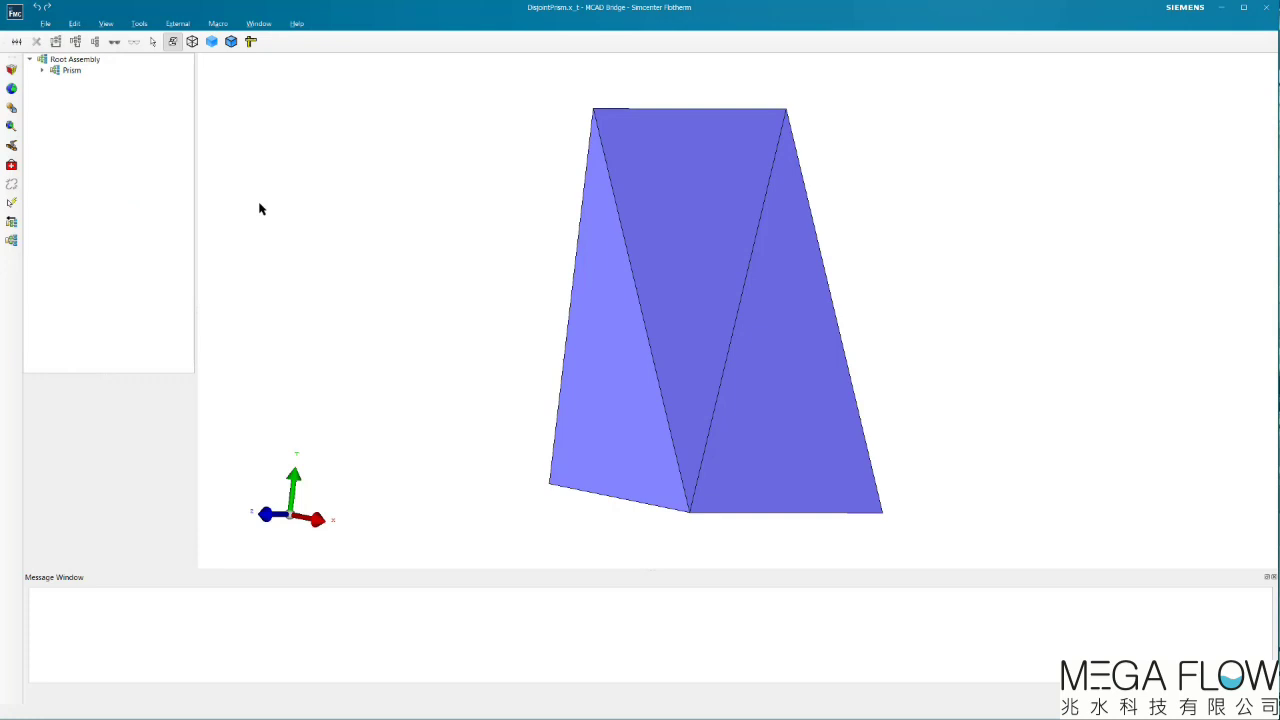
- Separate the Prism's disjoint bodies into individual bodies
{"action": "left_click", "coordinate": [72, 70]}
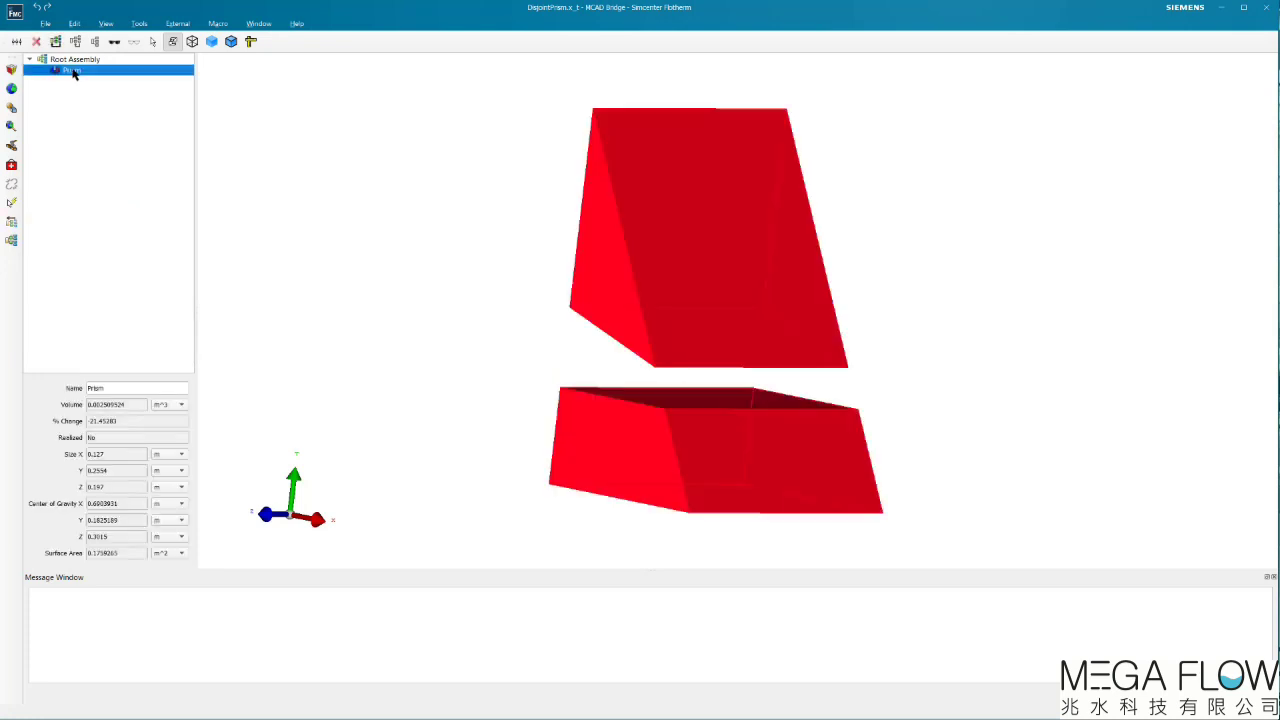
{"action": "right_click", "coordinate": [90, 72]}
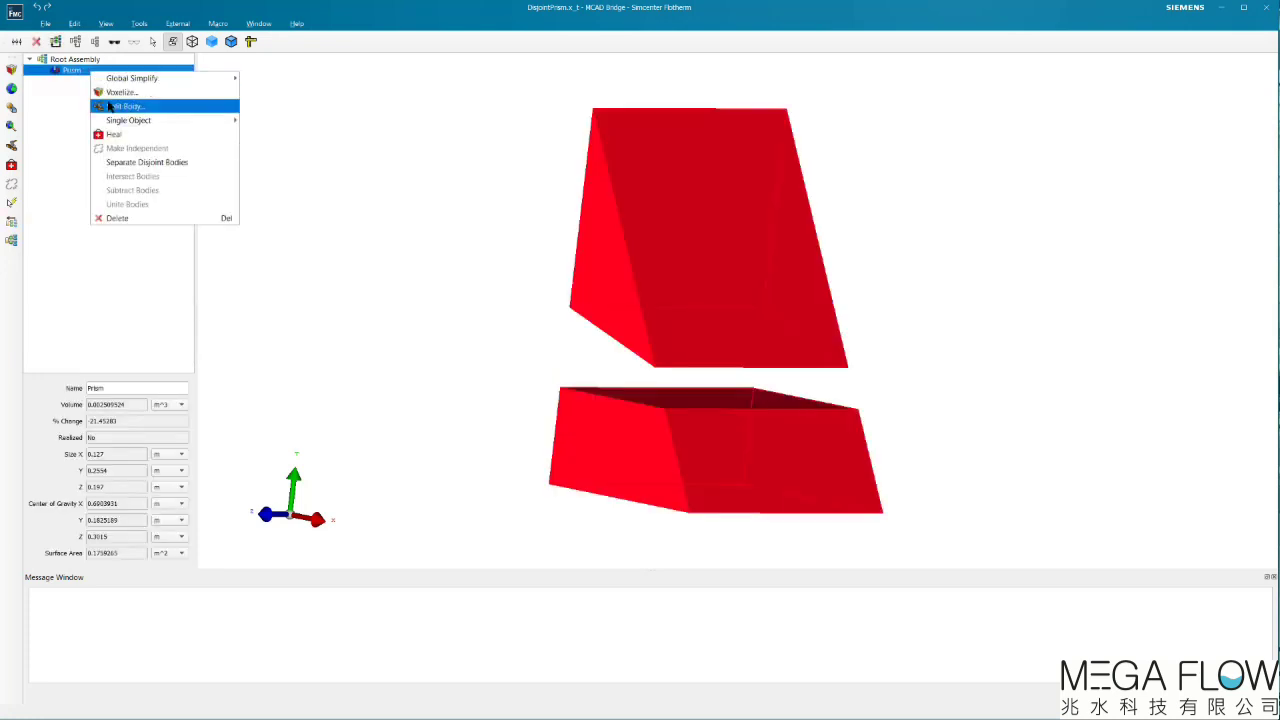
{"action": "left_click", "coordinate": [148, 162]}
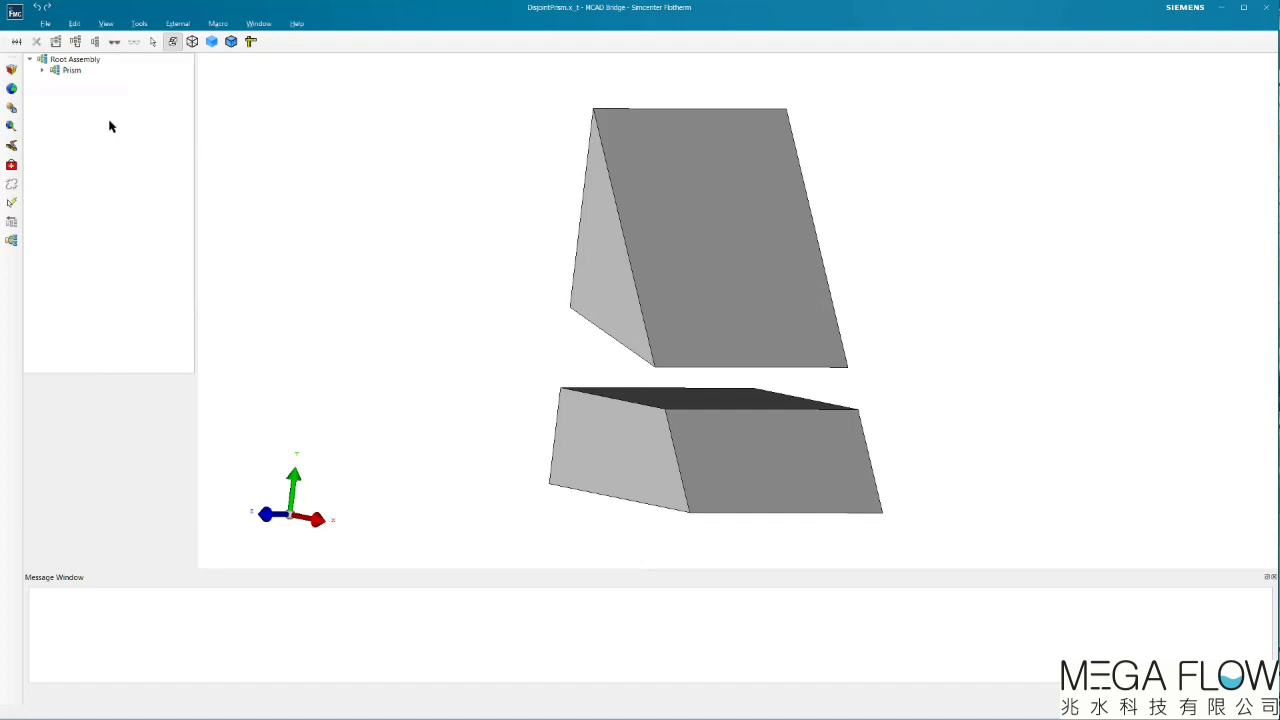
- Try converting the separated Prism_1 body to a bounding prism
{"action": "left_click", "coordinate": [42, 70]}
{"action": "left_click", "coordinate": [92, 82]}
{"action": "right_click", "coordinate": [92, 85]}
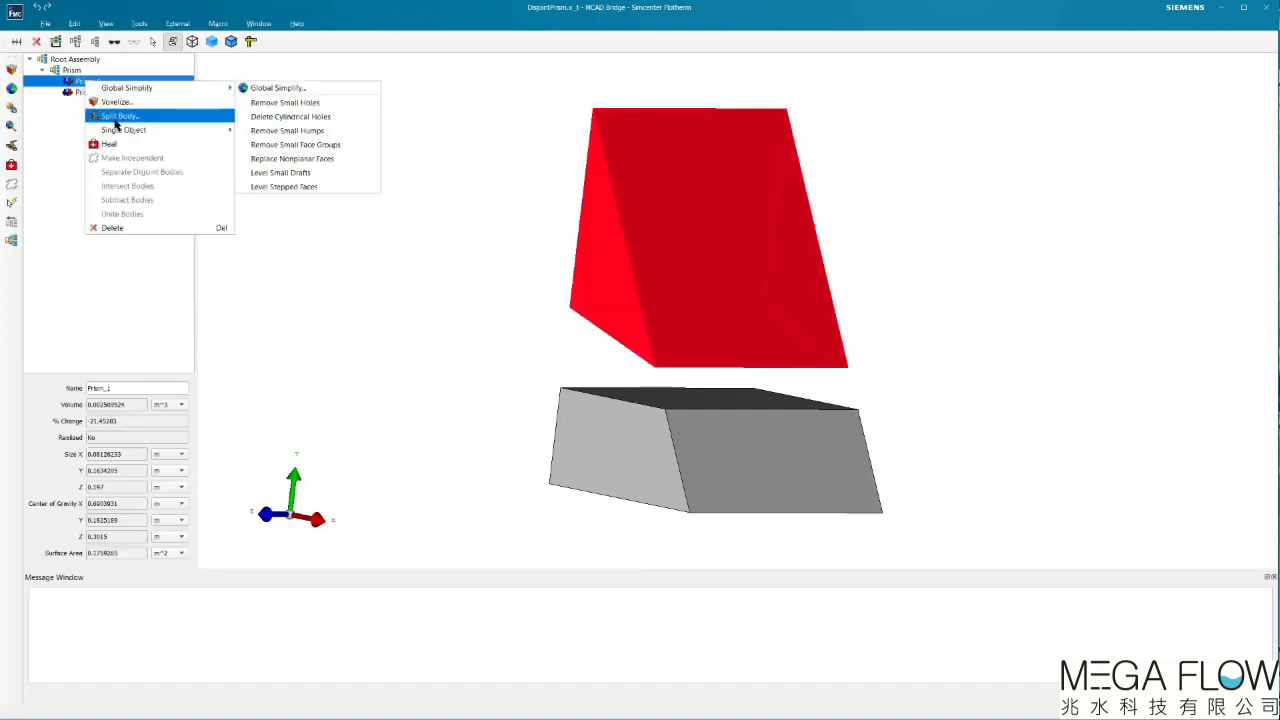
{"action": "mouse_move", "coordinate": [121, 134]}
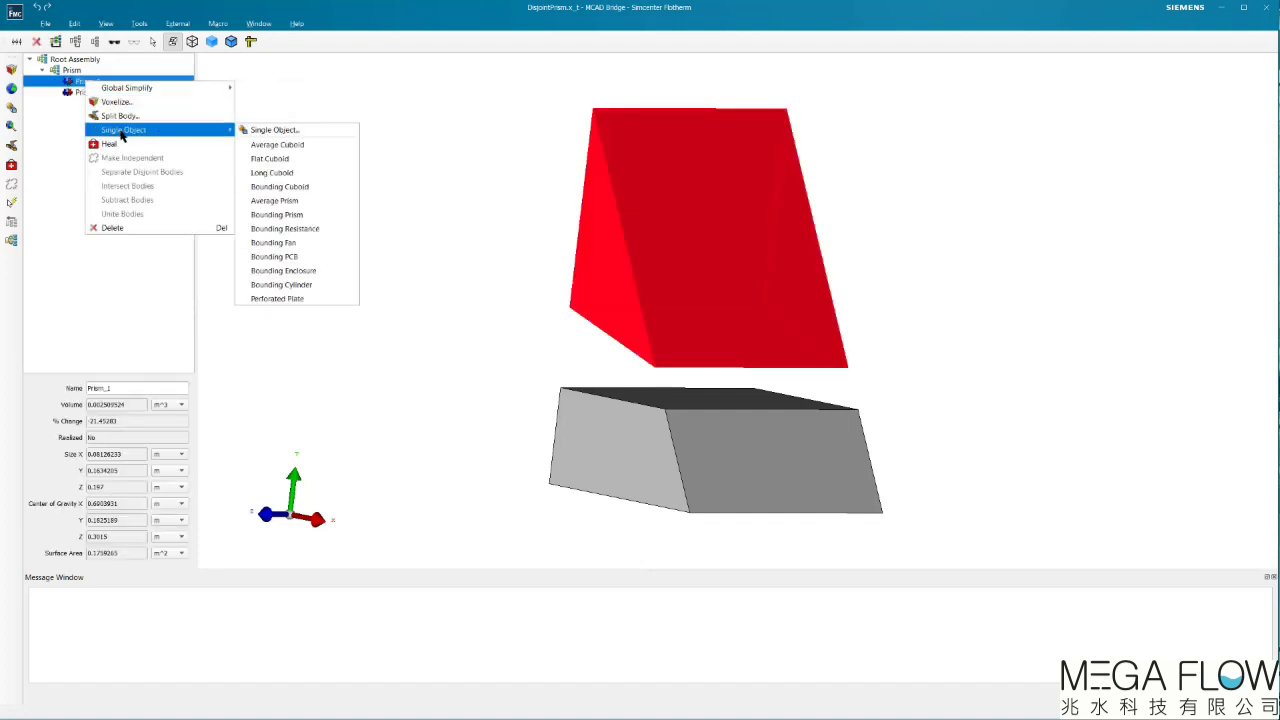
{"action": "left_click", "coordinate": [271, 213]}
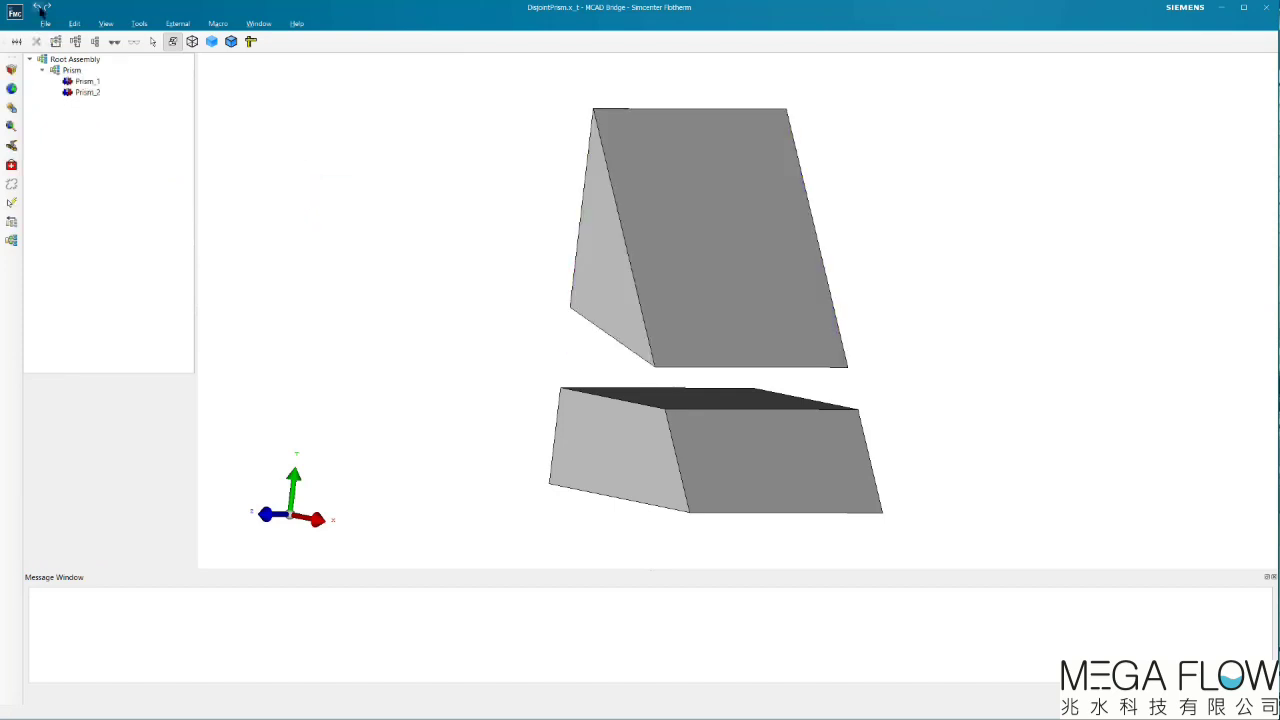
- Voxelize the Prism assembly with at least 1 cell per axis, 1 mm minimum cell size, facetted geometry and 3 ray directions
{"action": "left_click", "coordinate": [66, 72]}
{"action": "left_click", "coordinate": [11, 71]}
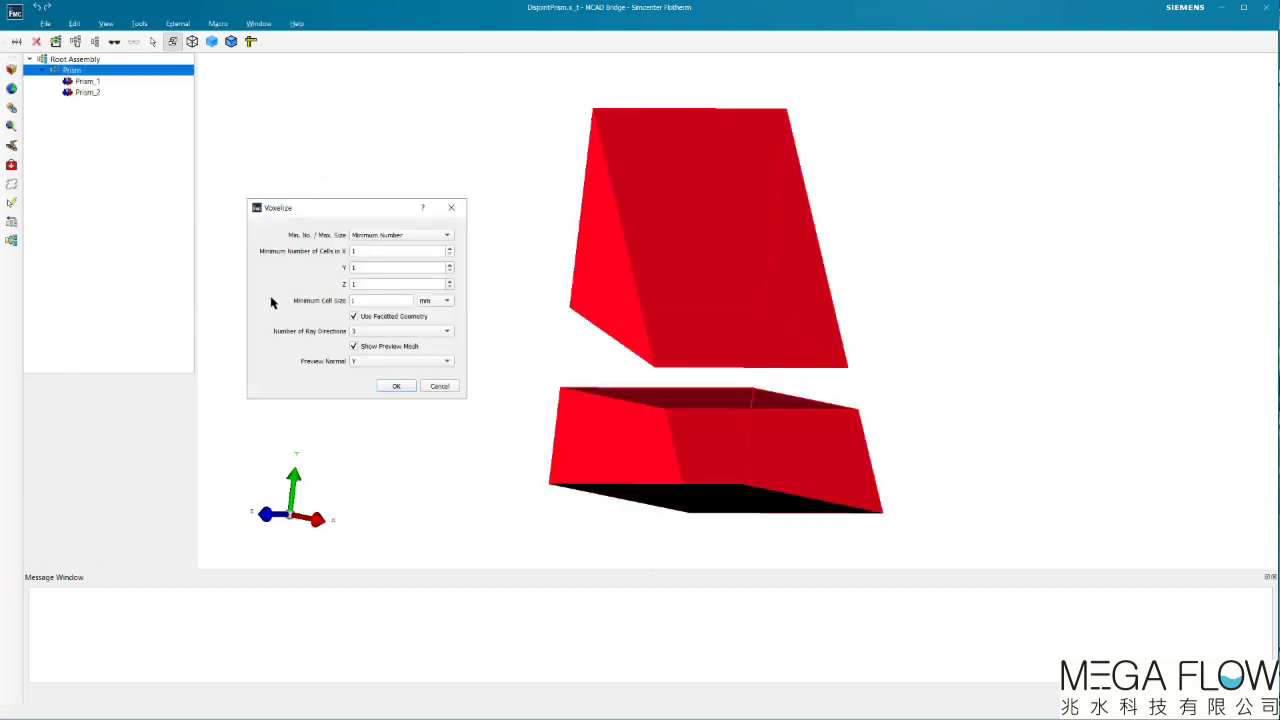
{"action": "left_click", "coordinate": [395, 386]}
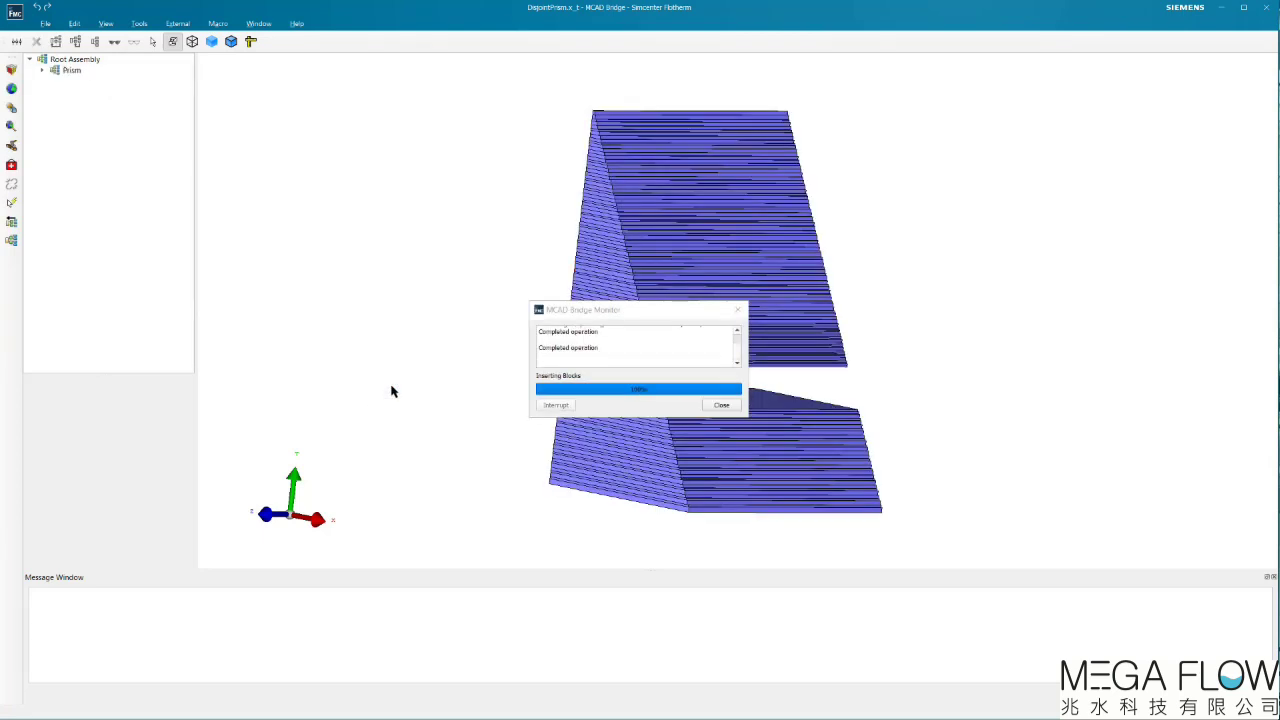
{"action": "left_click", "coordinate": [714, 405]}
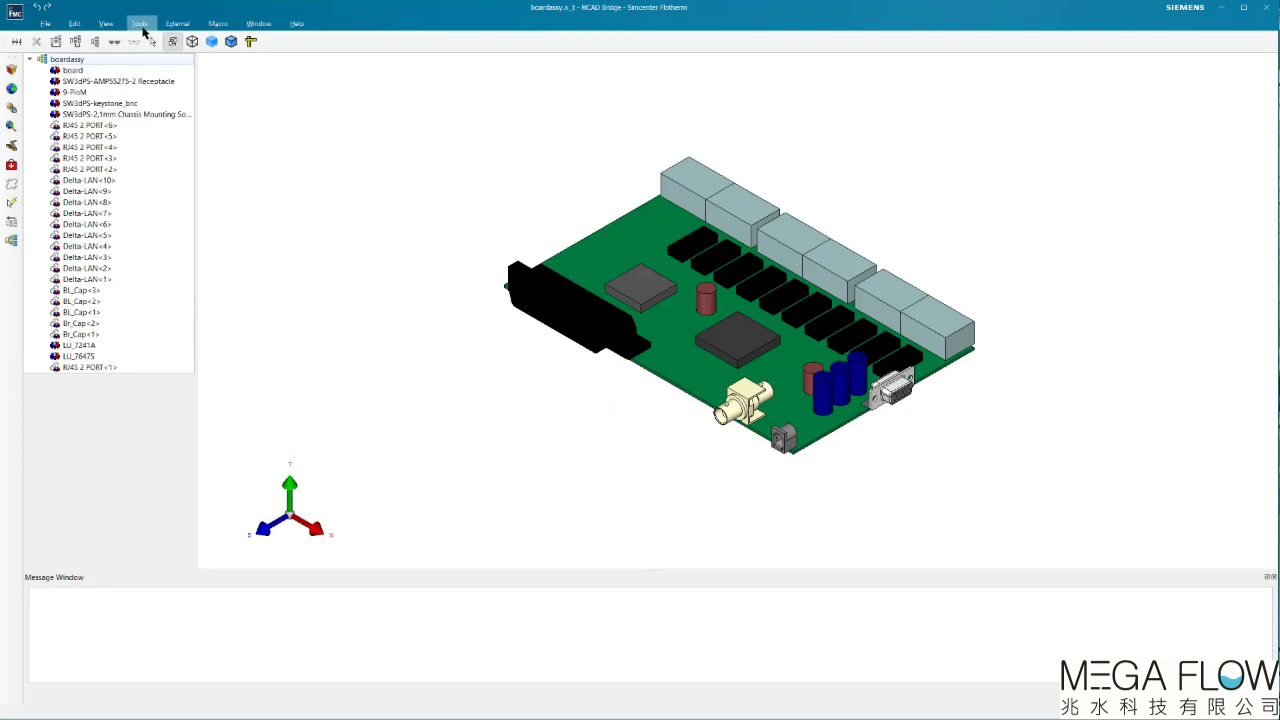
- Use Power Select on the boardassy model to select all holes
{"action": "left_click", "coordinate": [140, 24]}
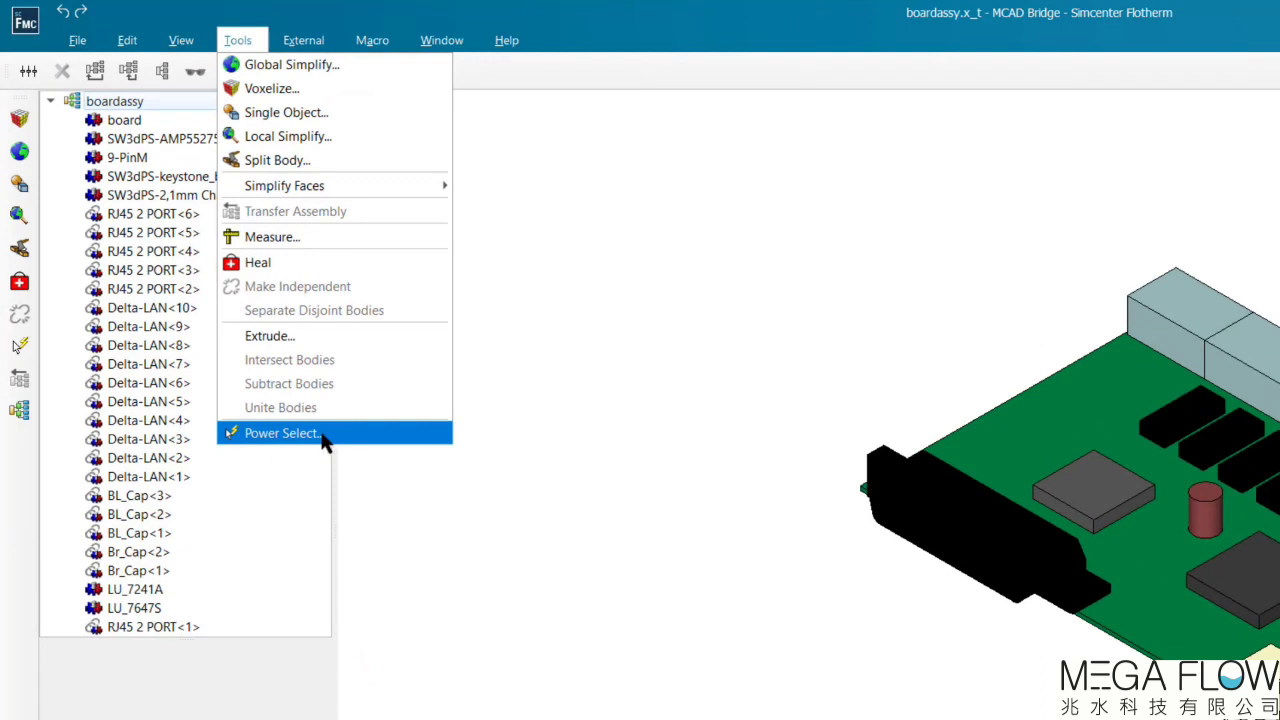
{"action": "left_click", "coordinate": [17, 347]}
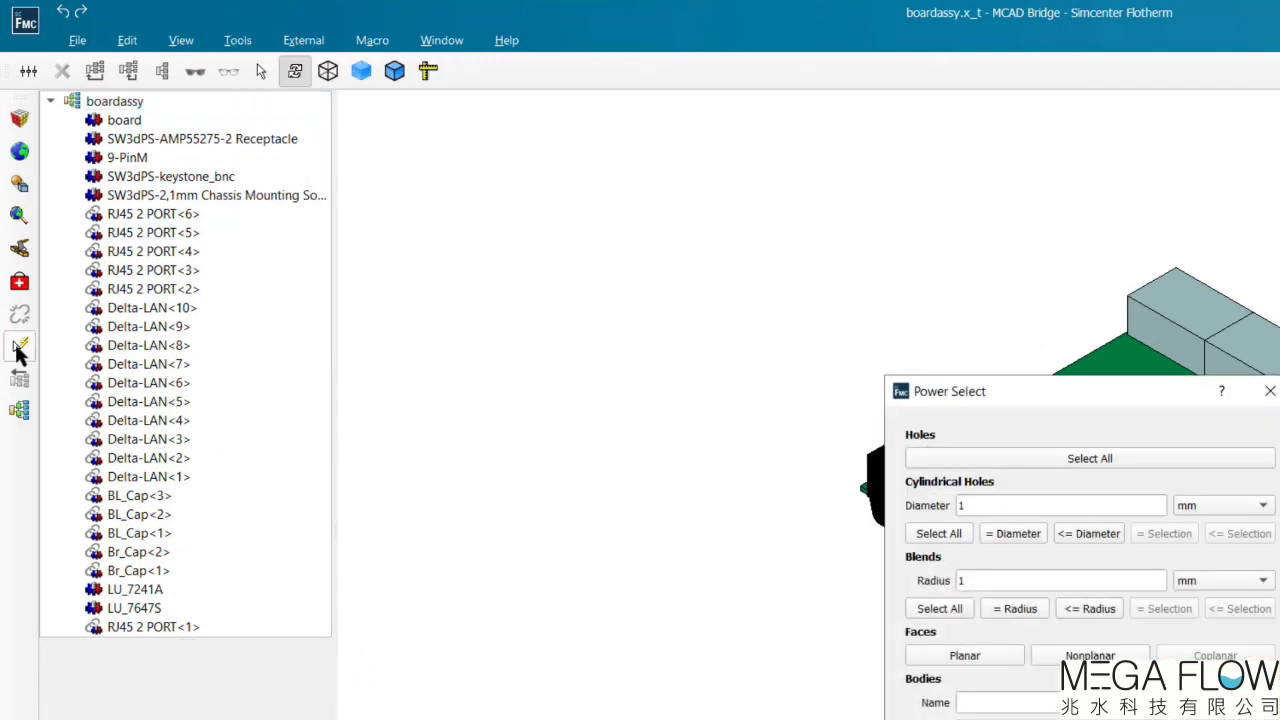
{"action": "left_click_drag", "start_coordinate": [1052, 388], "coordinate": [485, 219]}
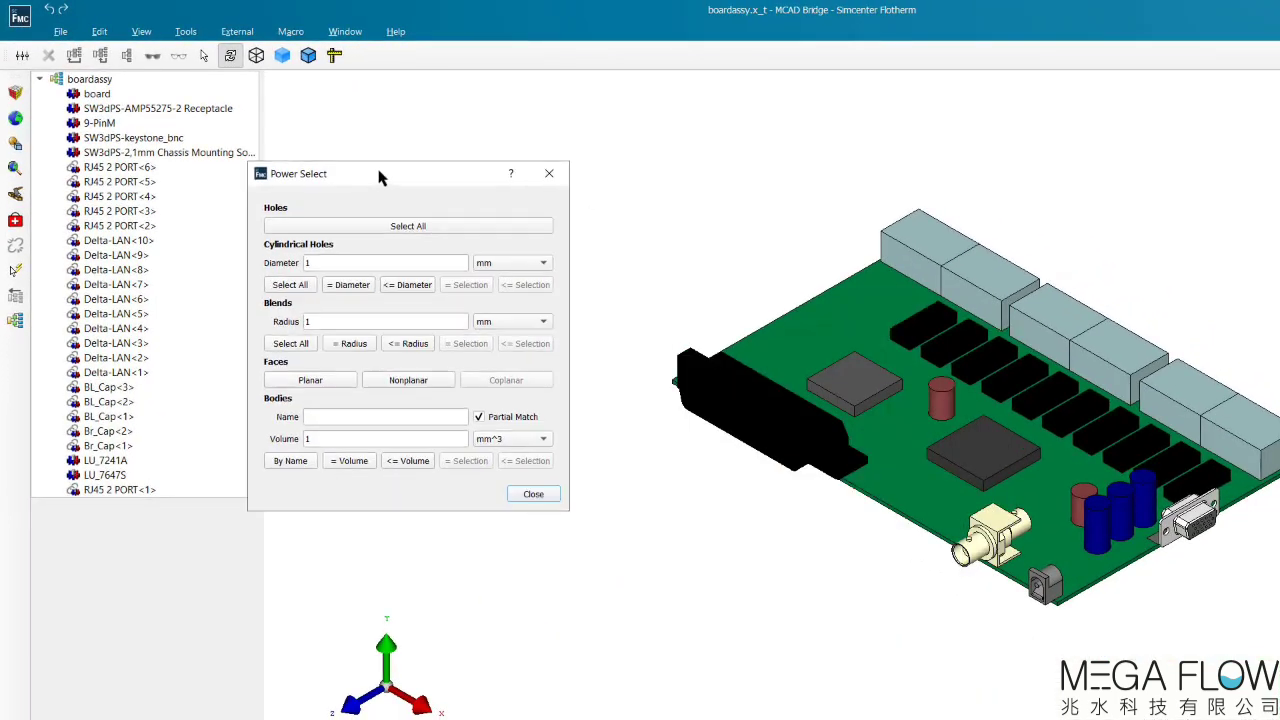
{"action": "left_click_drag", "start_coordinate": [380, 175], "coordinate": [405, 148]}
{"action": "left_click", "coordinate": [392, 202]}
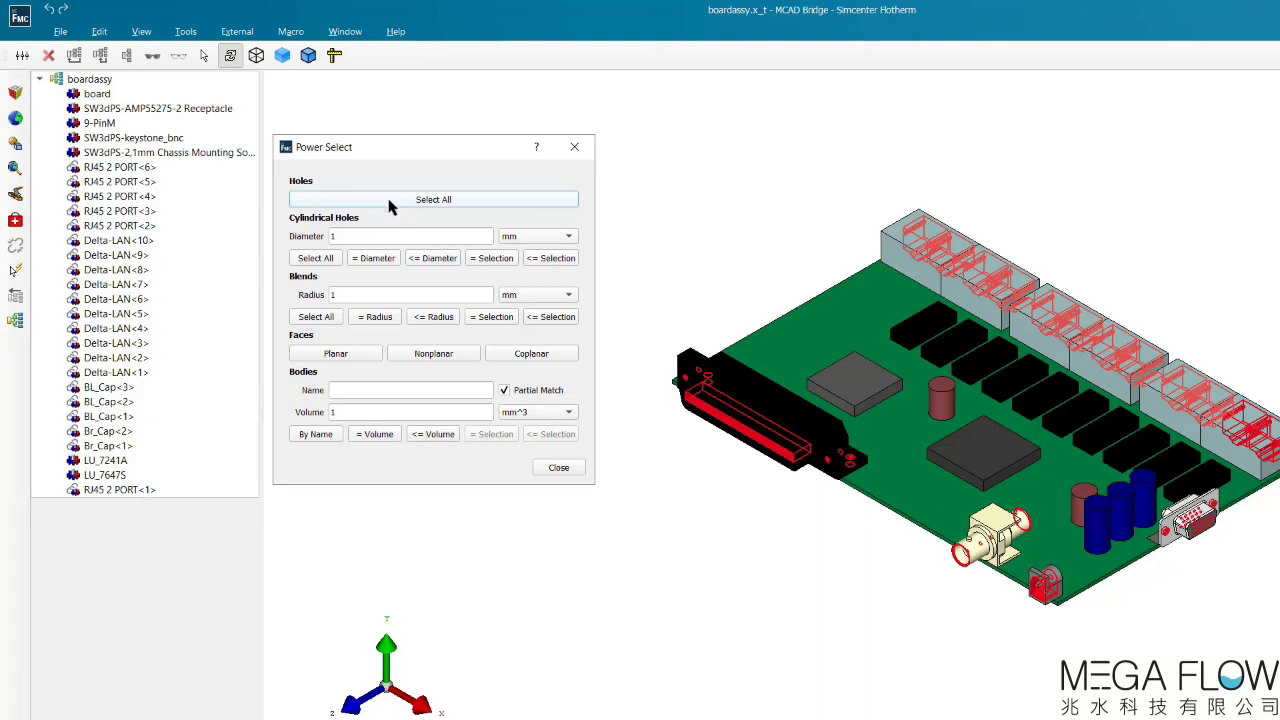
- Select all cylindrical holes, then filter them by diameters equal to and at most 2 mm
{"action": "double_click", "coordinate": [336, 236]}
{"action": "type", "text": "2"}
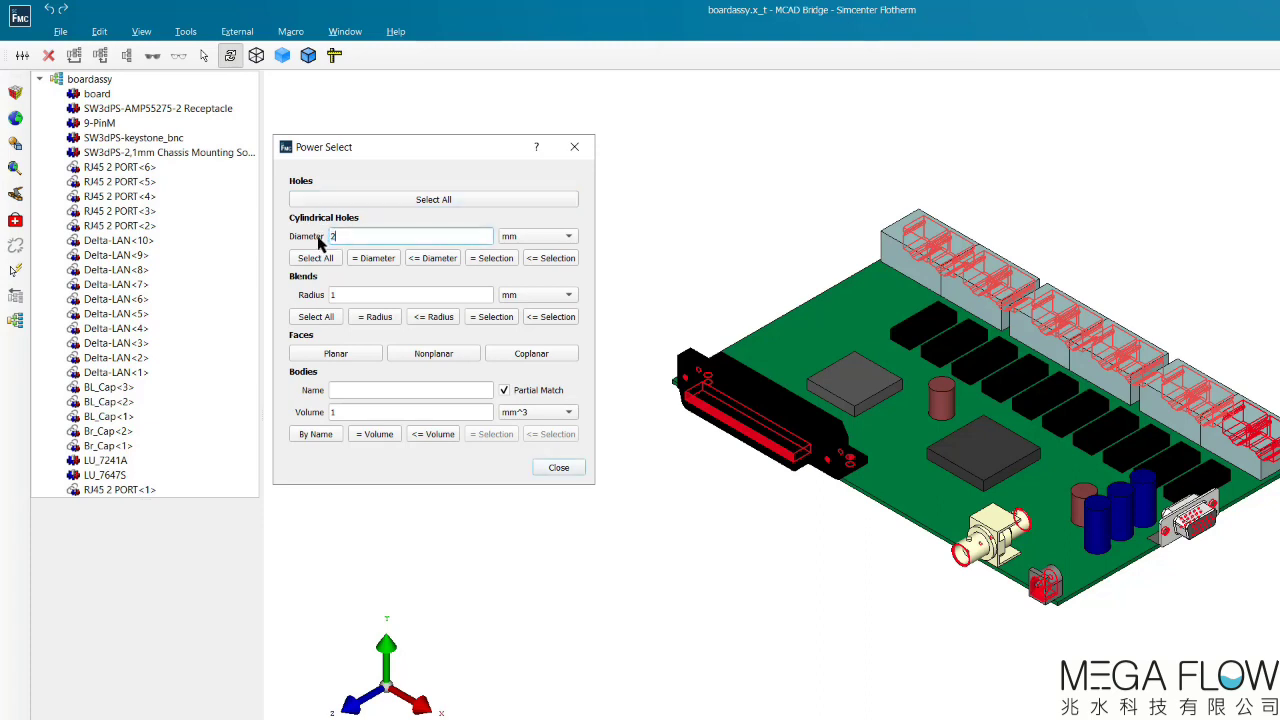
{"action": "left_click", "coordinate": [315, 258]}
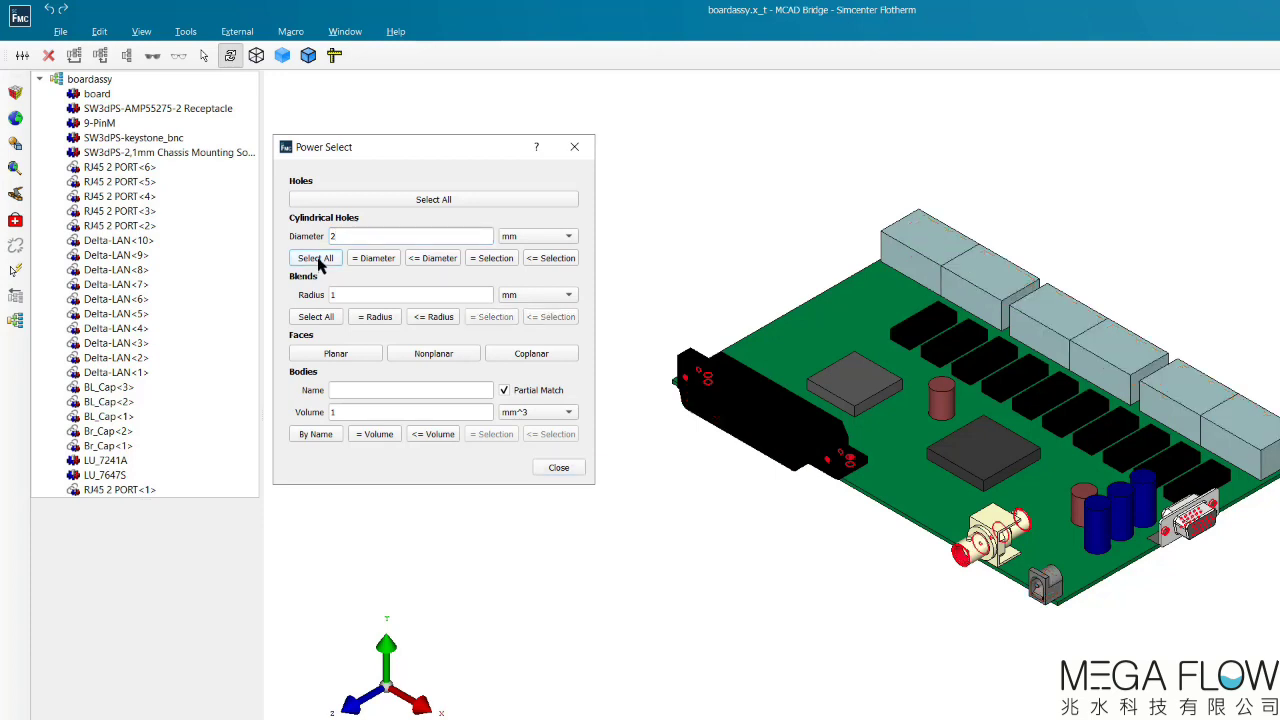
{"action": "left_click", "coordinate": [374, 259]}
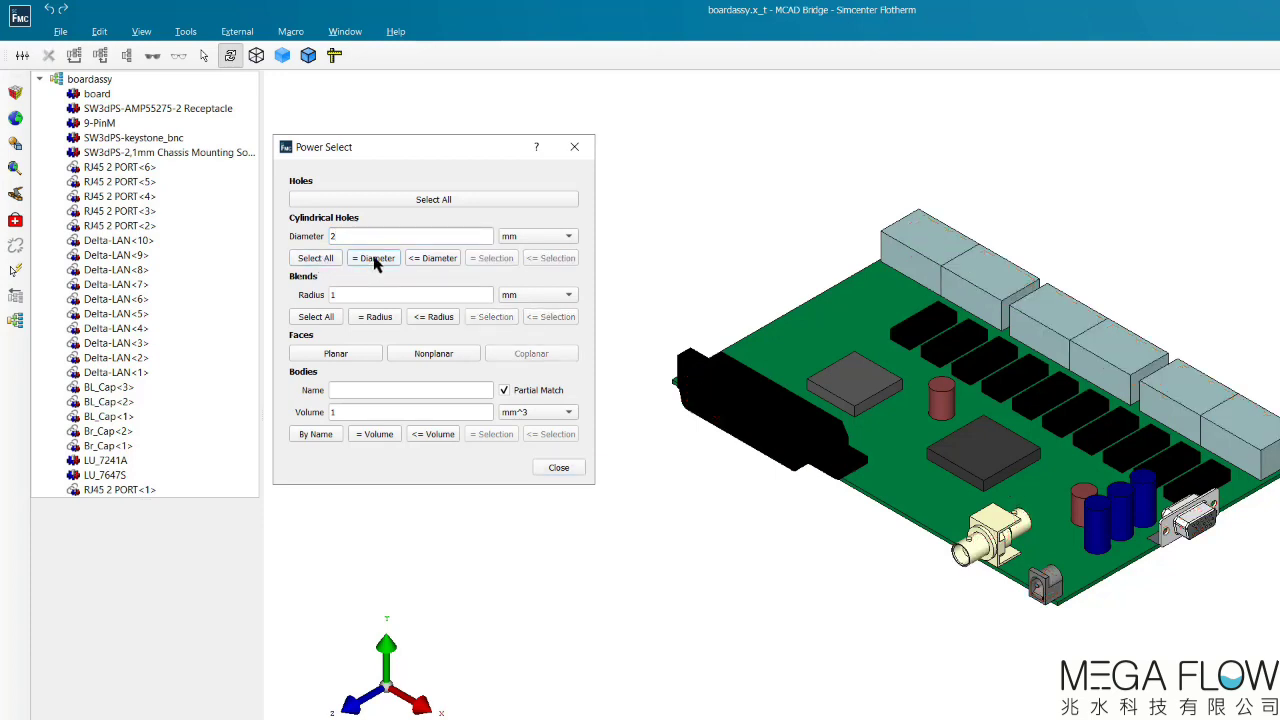
{"action": "left_click", "coordinate": [434, 259]}
- Pick a mounting hole on the 9-pin connector and select cylindrical holes of equal, then equal or smaller, diameter
{"action": "right_click", "coordinate": [1167, 540]}
{"action": "left_click", "coordinate": [1167, 540]}
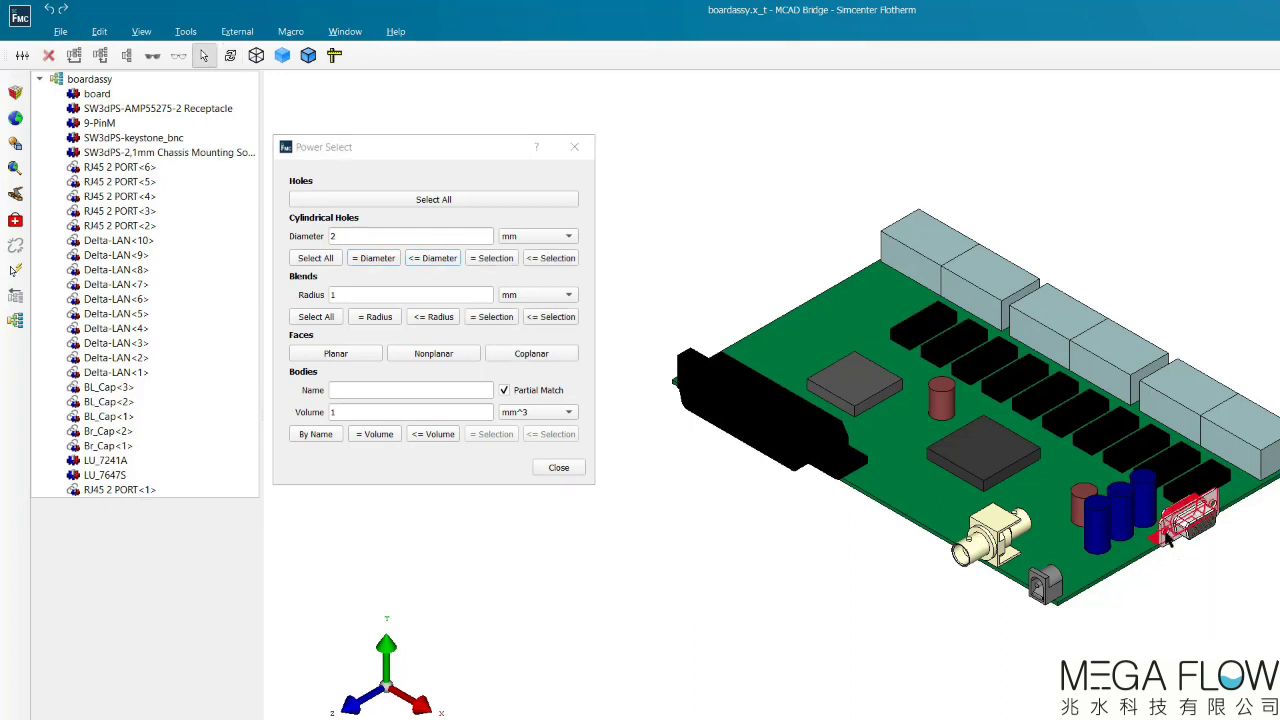
{"action": "left_click", "coordinate": [1167, 540]}
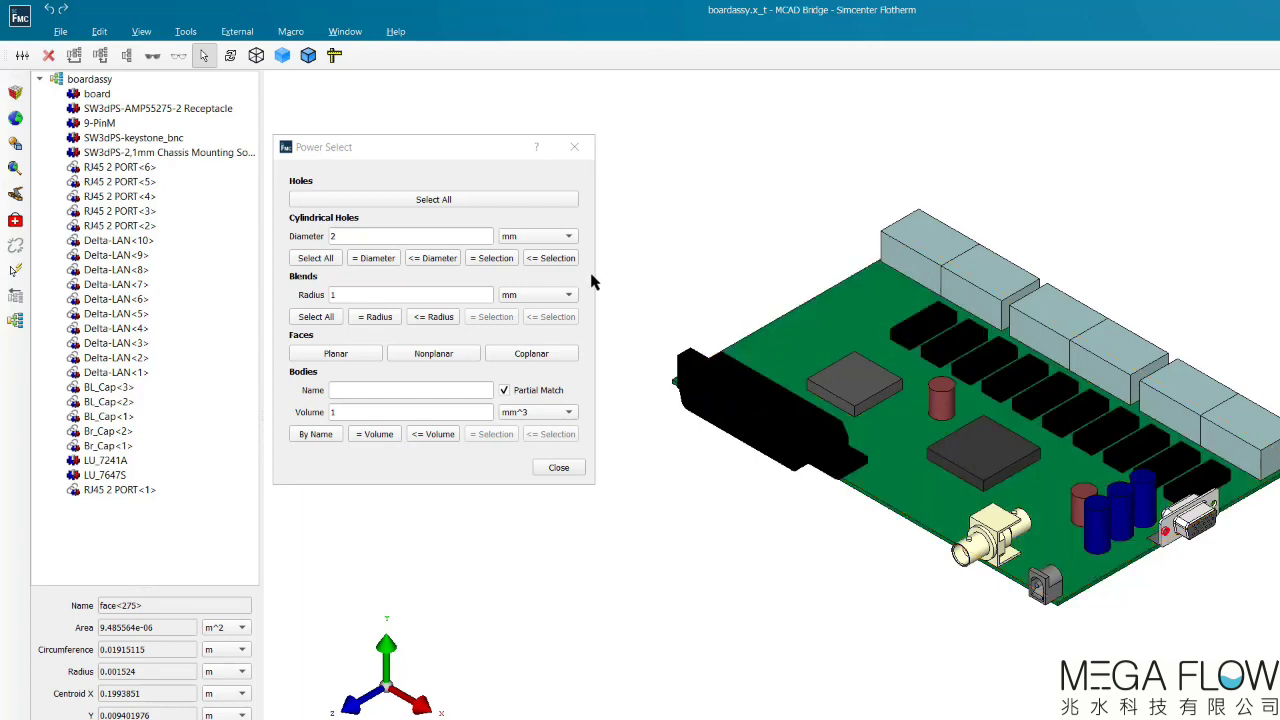
{"action": "left_click", "coordinate": [494, 262]}
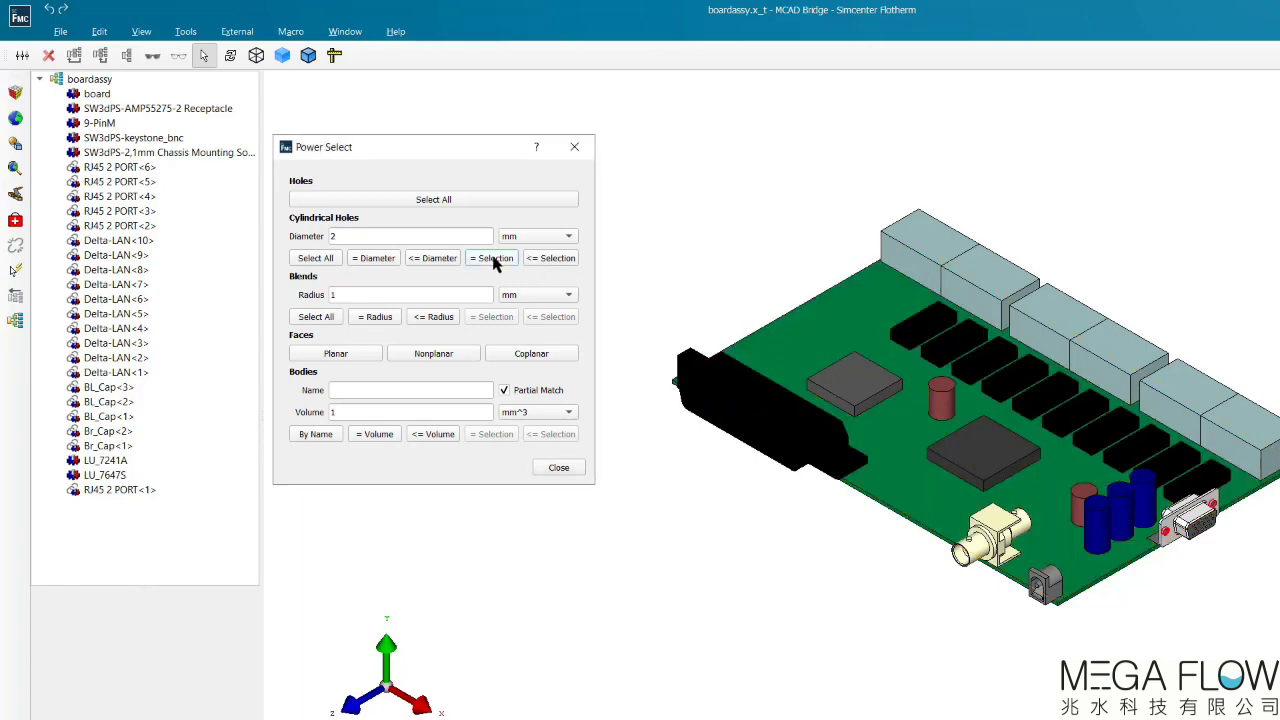
{"action": "left_click", "coordinate": [549, 262]}
- Select all blends, then all planar faces and all nonplanar faces of the board assembly
{"action": "left_click", "coordinate": [315, 317]}
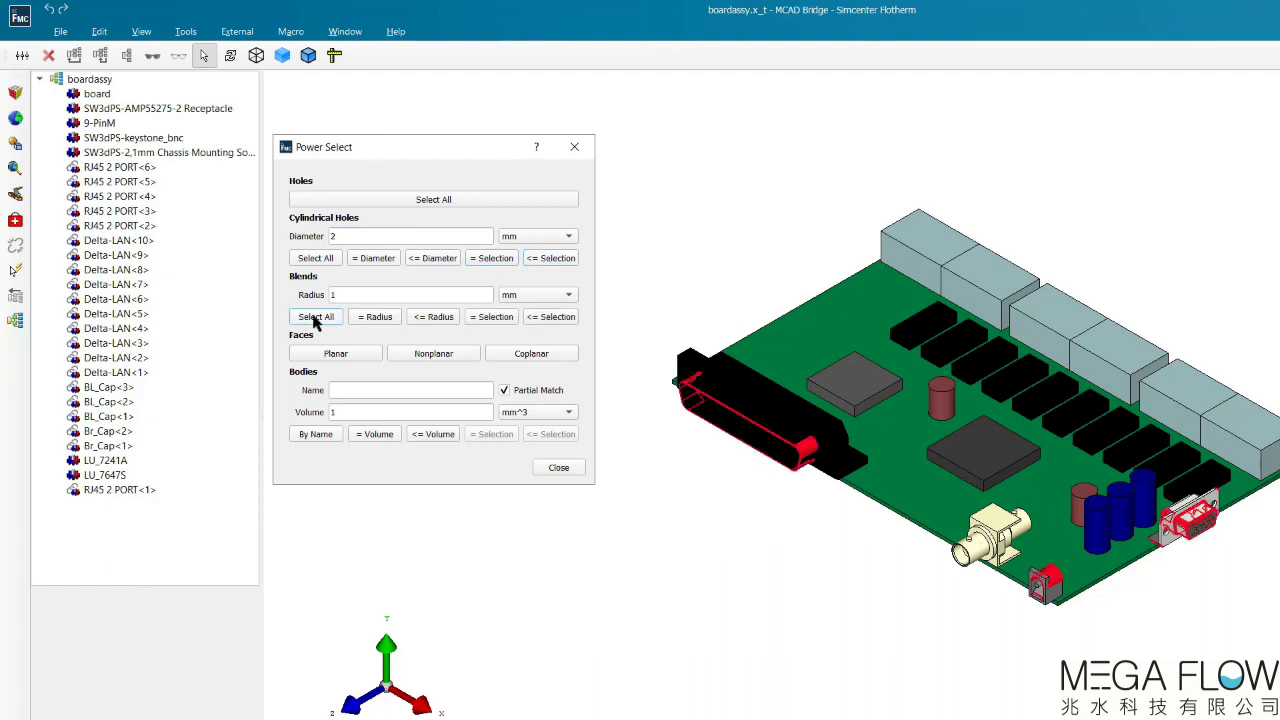
{"action": "left_click", "coordinate": [351, 354]}
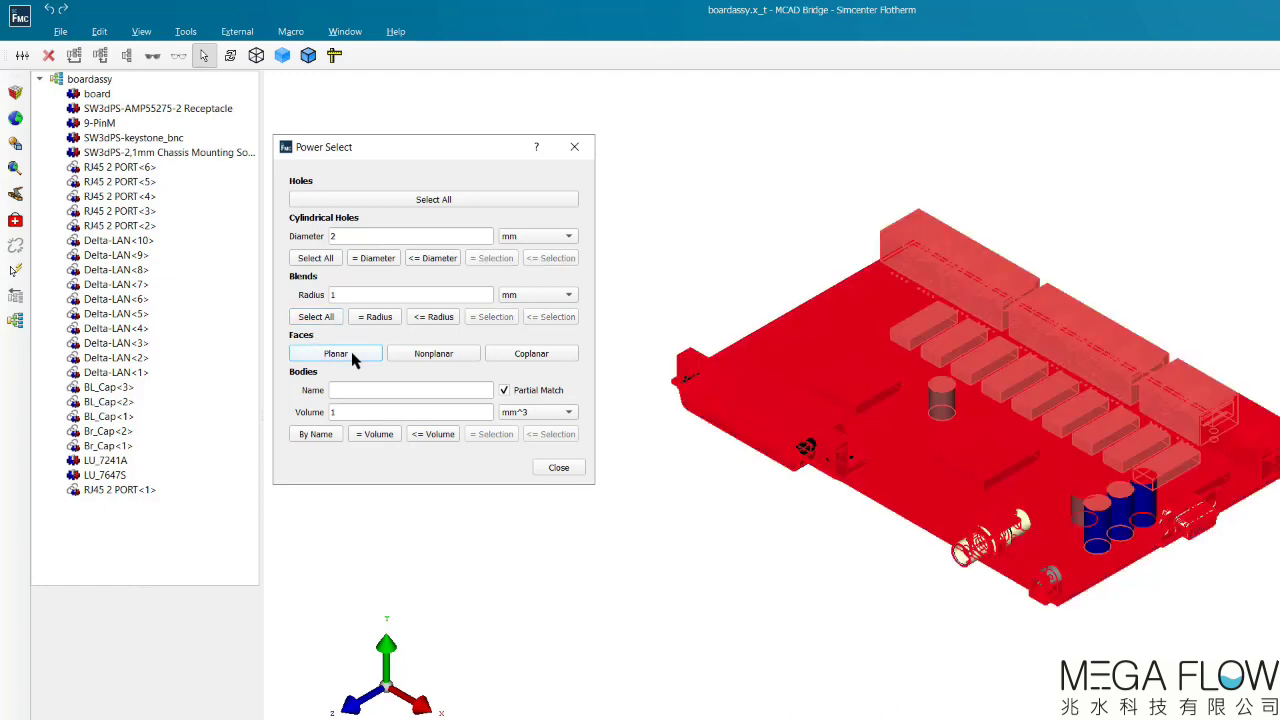
{"action": "left_click", "coordinate": [430, 356]}
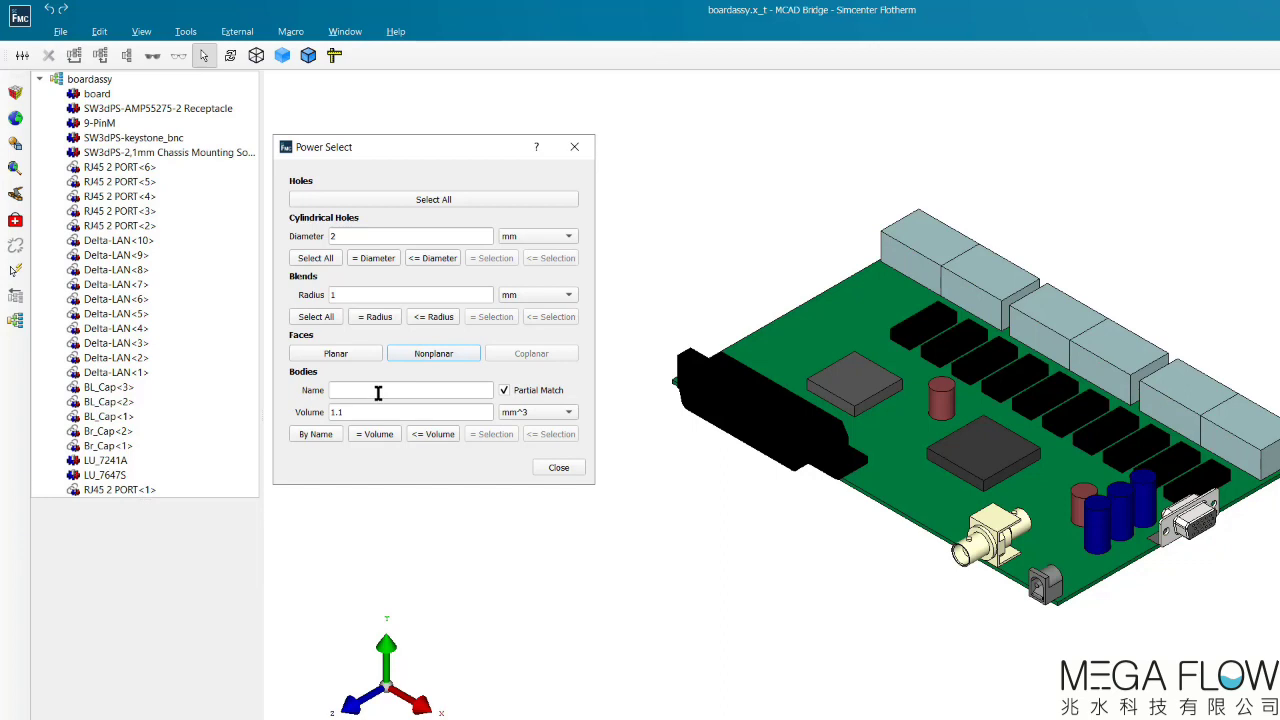
- Select bodies with volumes equal to and at most 3125 mm^3, then bodies no larger than the LU_7647S chip
{"action": "double_click", "coordinate": [338, 412]}
{"action": "type", "text": "3125"}
{"action": "left_click", "coordinate": [377, 440]}
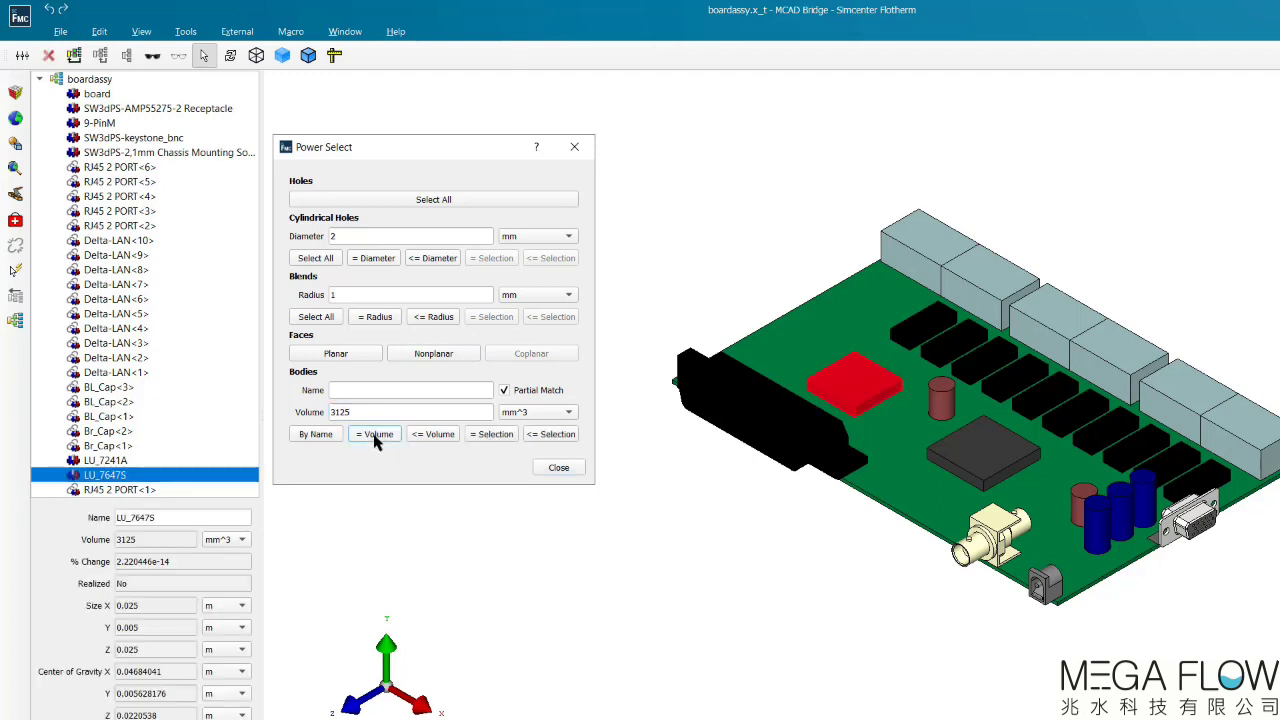
{"action": "left_click", "coordinate": [426, 437]}
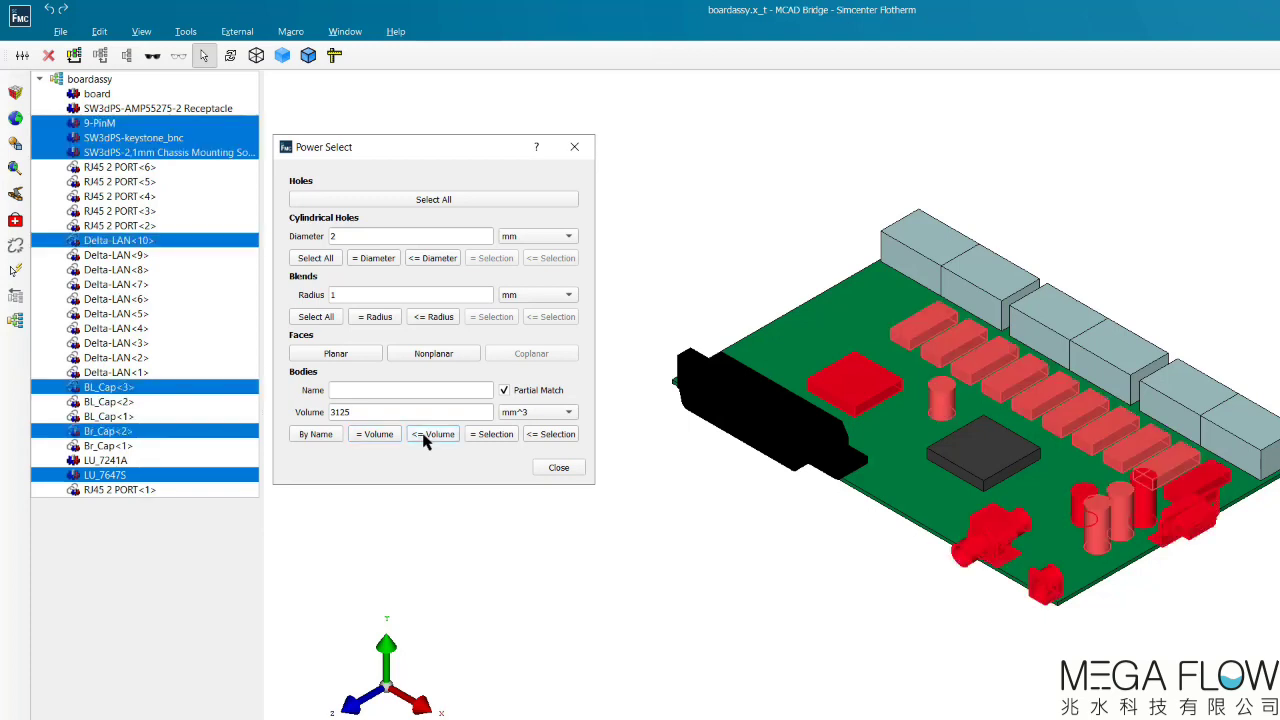
{"action": "left_click", "coordinate": [854, 392]}
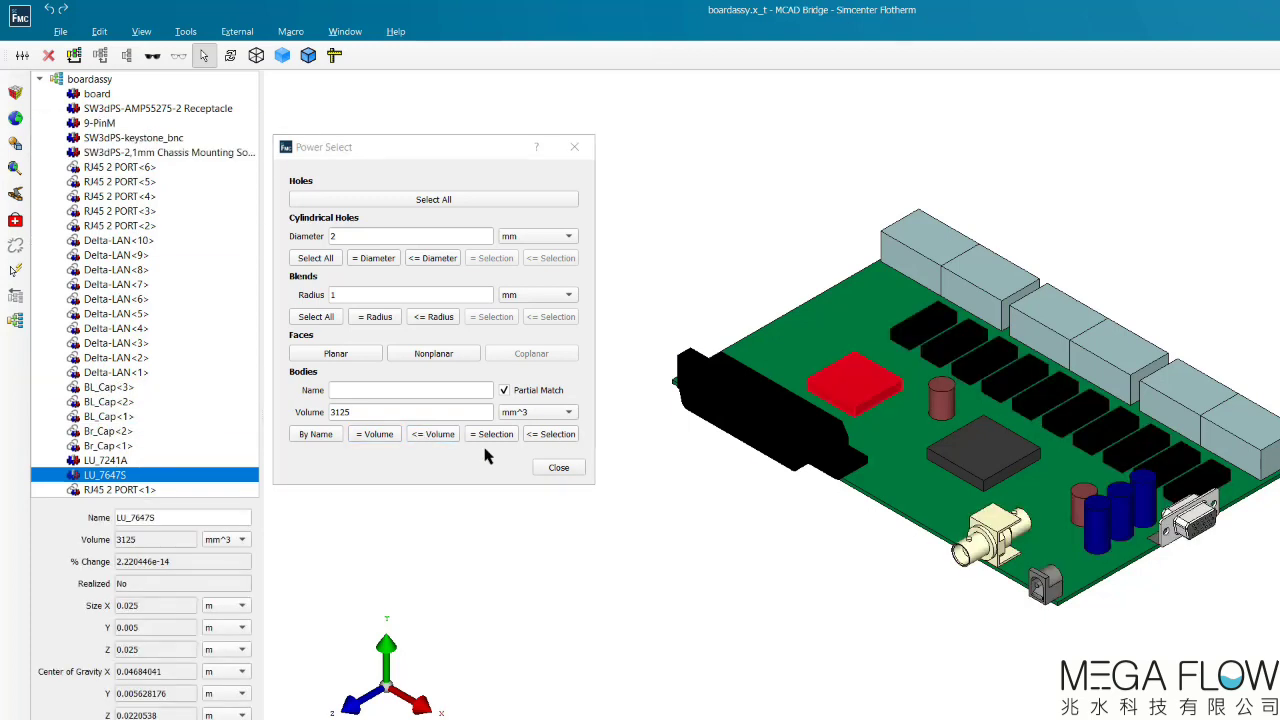
{"action": "left_click", "coordinate": [550, 435]}
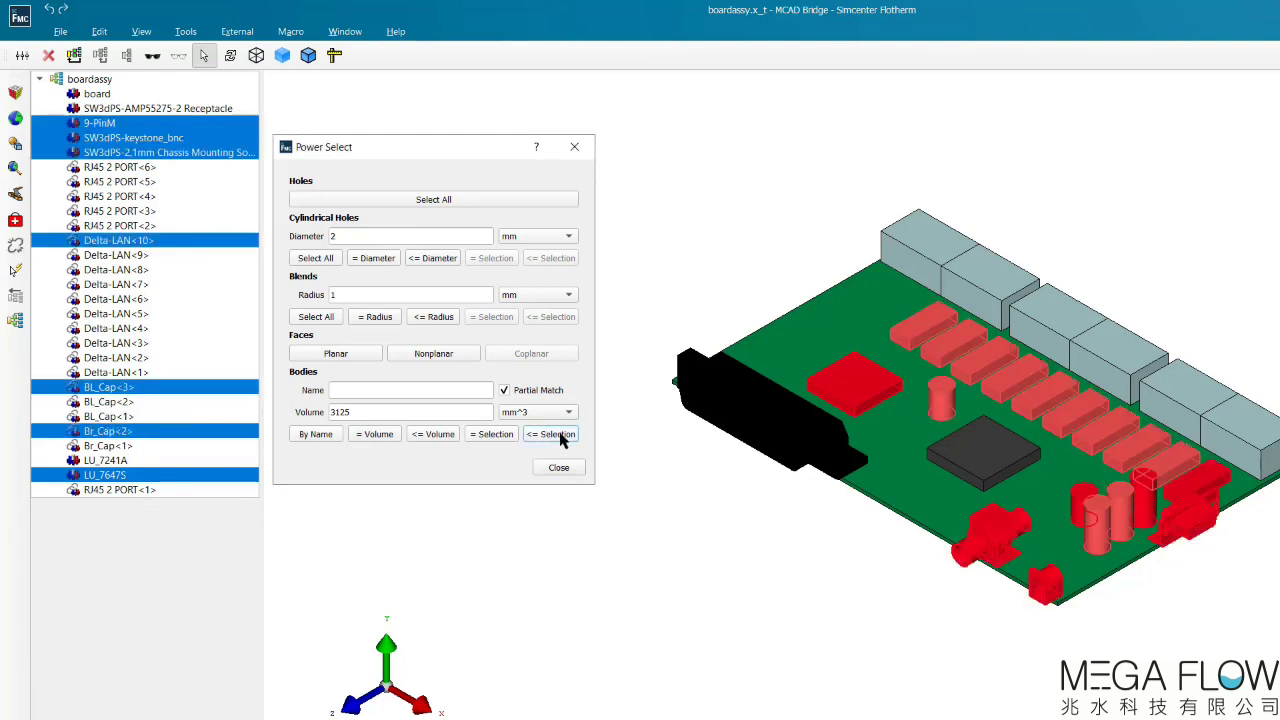
- Select bodies by name using BL_Cap<1>, and using B with partial matching enabled
{"action": "left_click", "coordinate": [350, 391]}
{"action": "type", "text": "8"}
{"action": "left_click", "coordinate": [316, 434]}
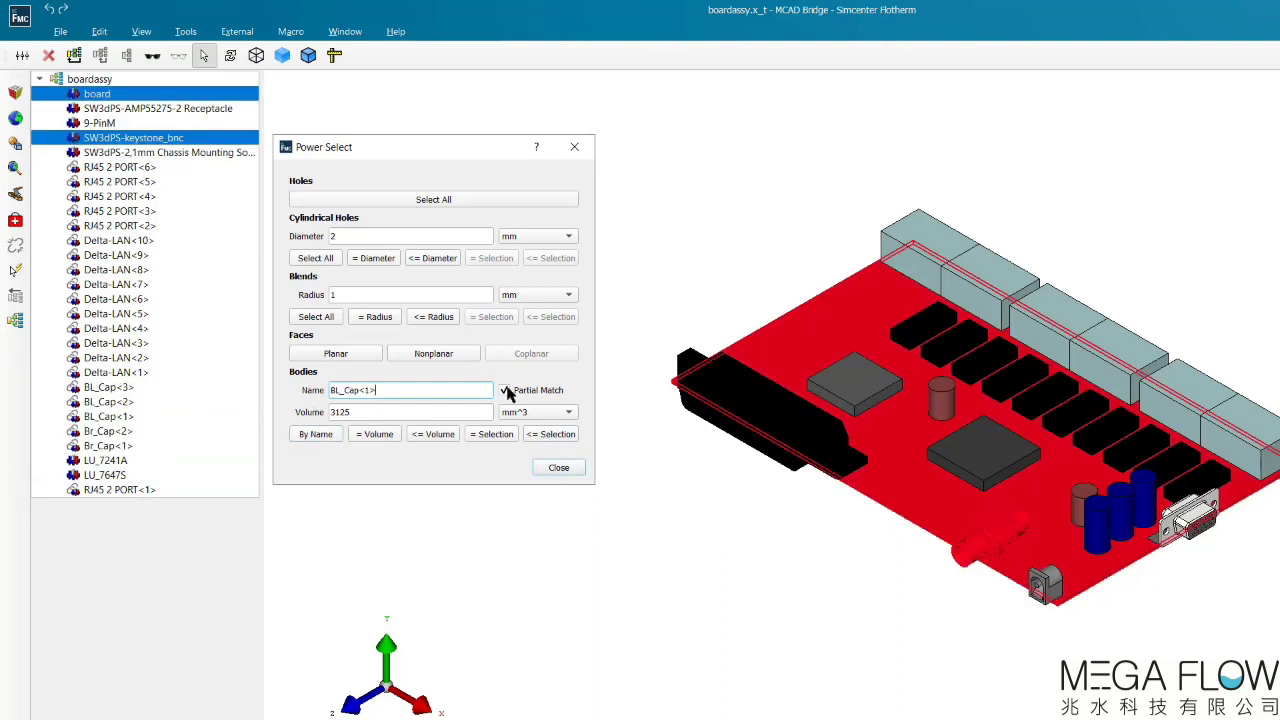
{"action": "left_click", "coordinate": [506, 391]}
{"action": "left_click", "coordinate": [316, 434]}
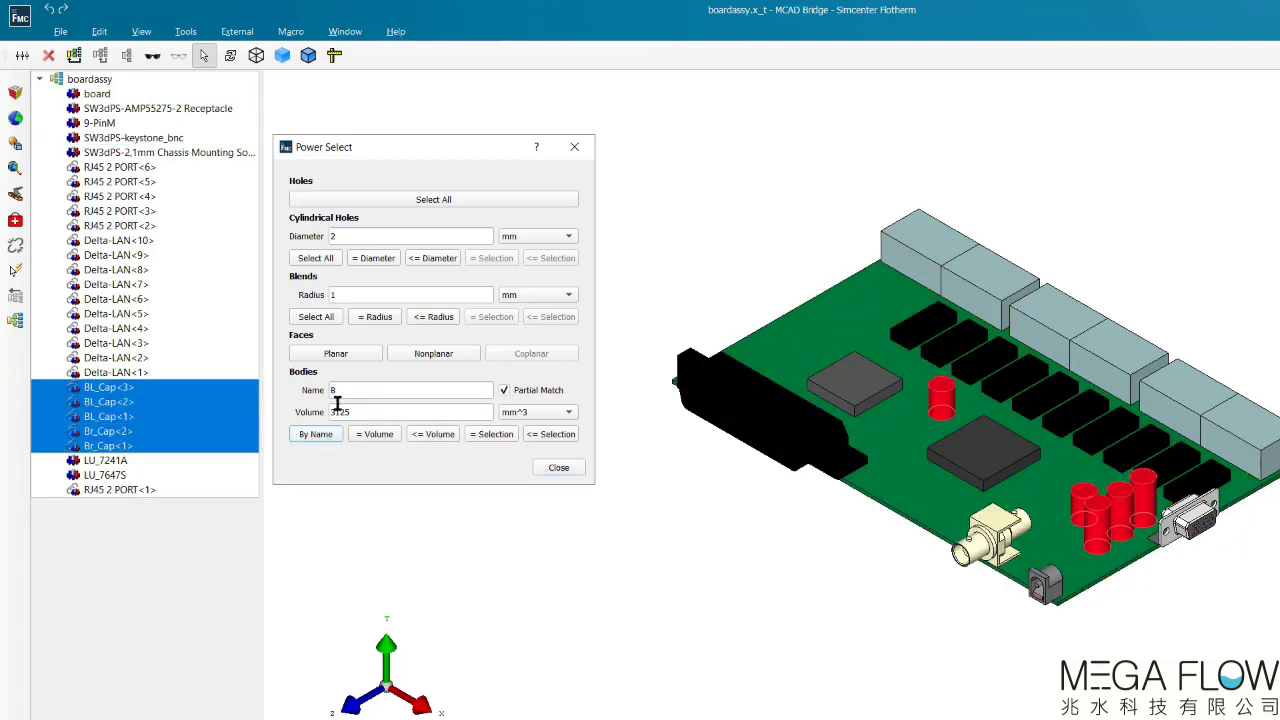
{"action": "left_click", "coordinate": [337, 390]}
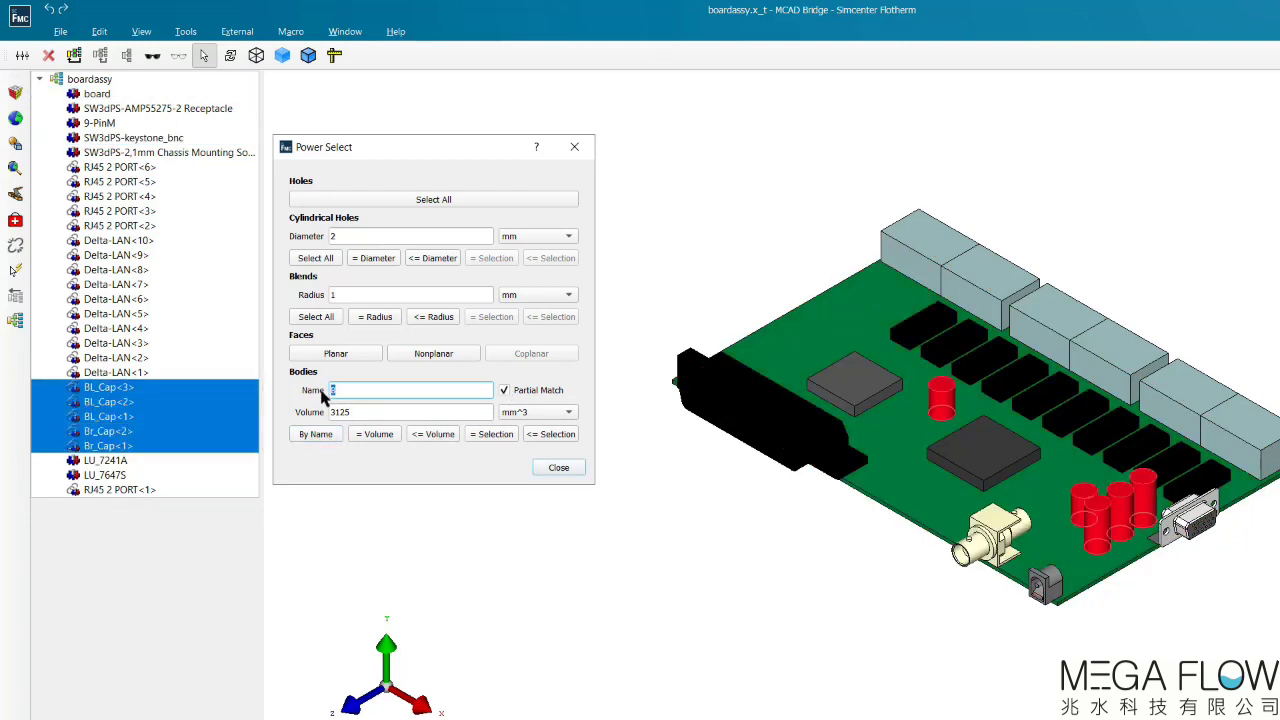
{"action": "left_click", "coordinate": [316, 436]}
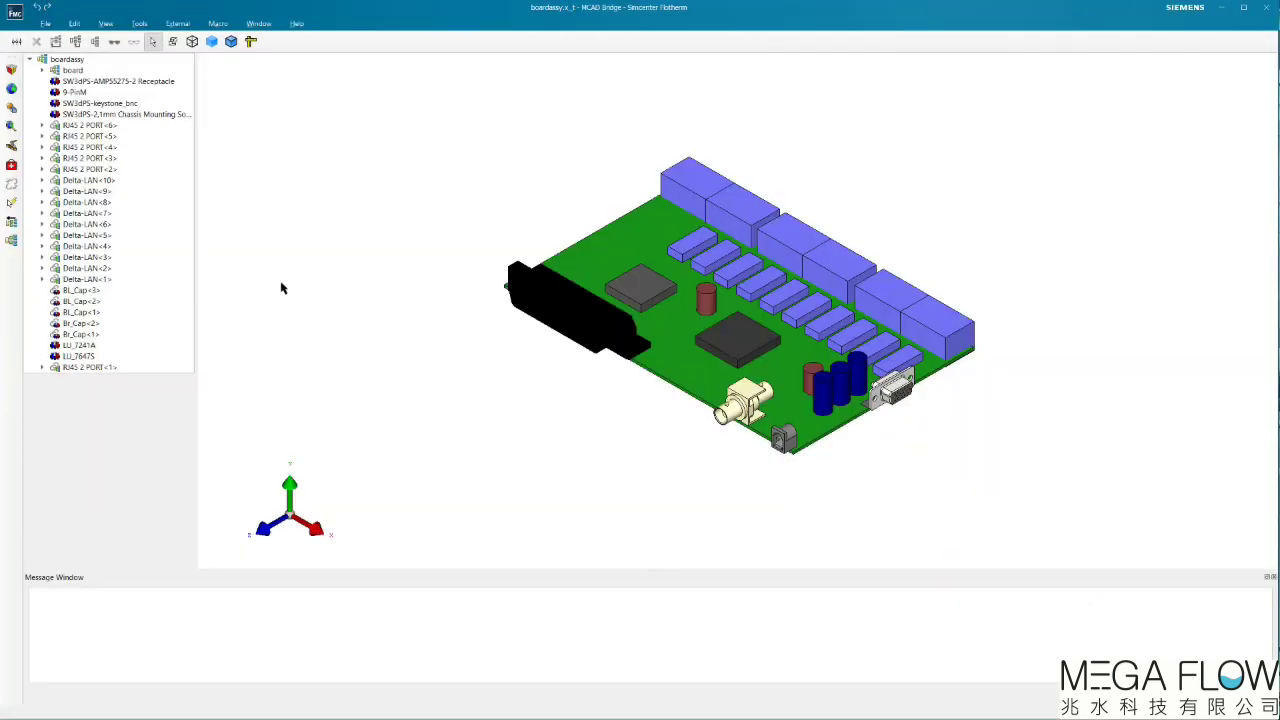
- Transfer the simplified board, RJ45 and Delta-LAN assemblies to Simcenter Flotherm's Project Manager and switch to it
{"action": "left_click", "coordinate": [12, 227]}
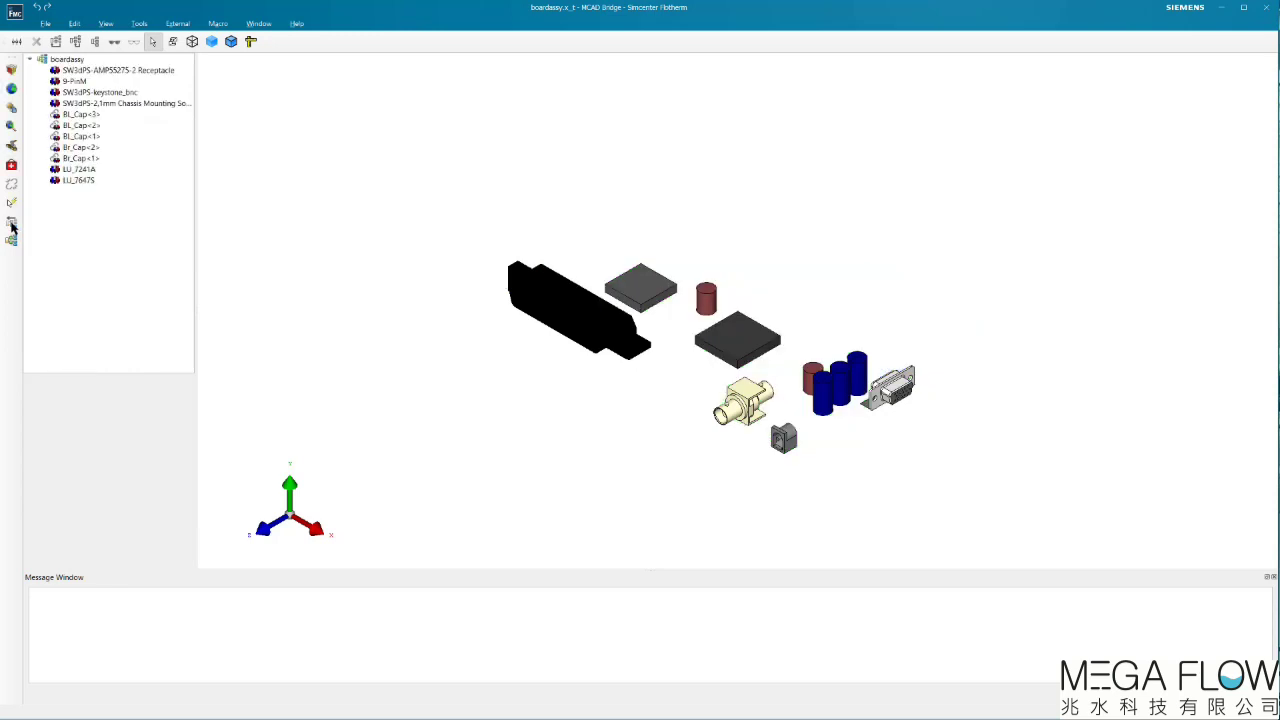
{"action": "left_click_drag", "start_coordinate": [268, 157], "coordinate": [285, 307]}
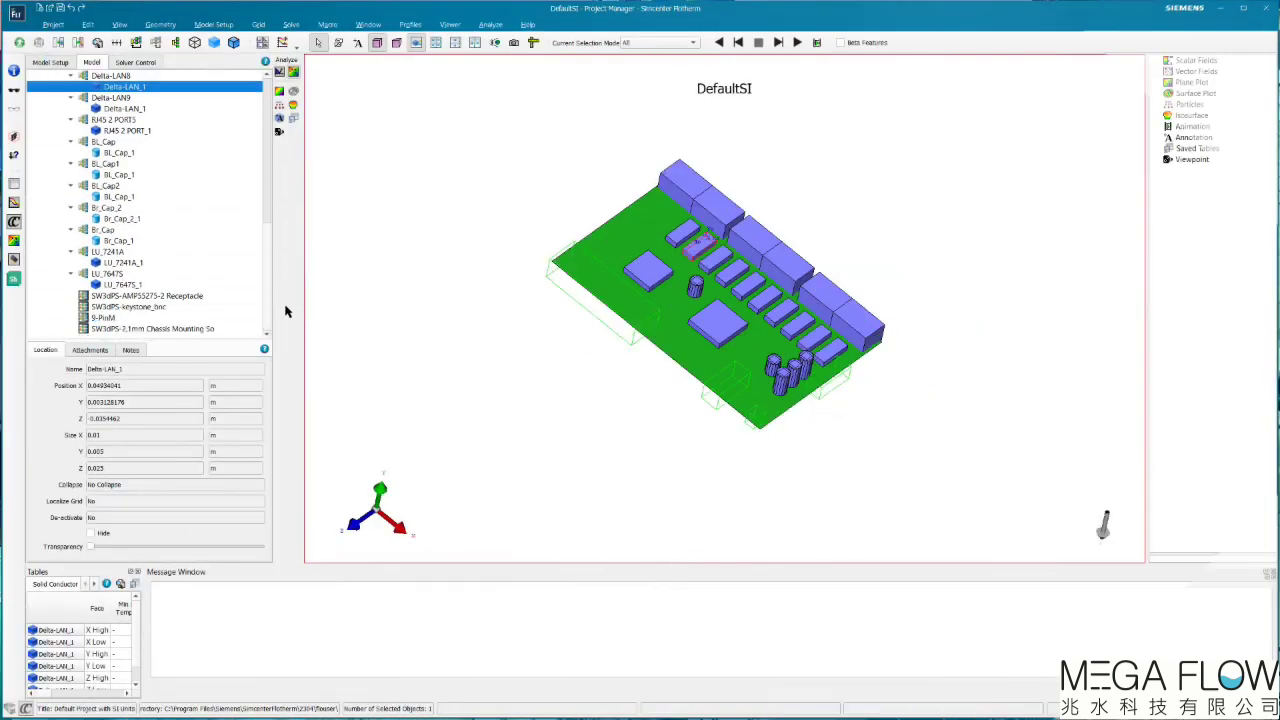
- Turn off lightweight mode for the SW3dPS-AMP55275-2 Receptacle assembly and expand it to show its component parts
{"action": "left_click", "coordinate": [125, 298]}
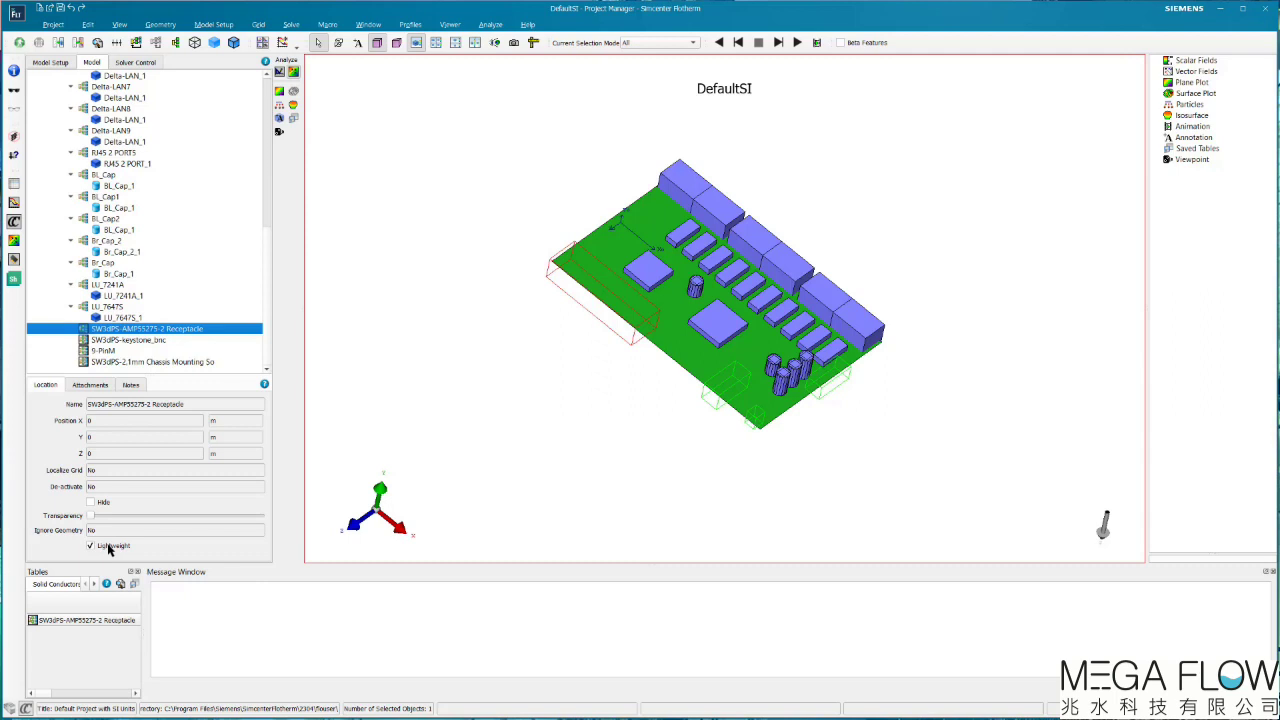
{"action": "left_click", "coordinate": [110, 547]}
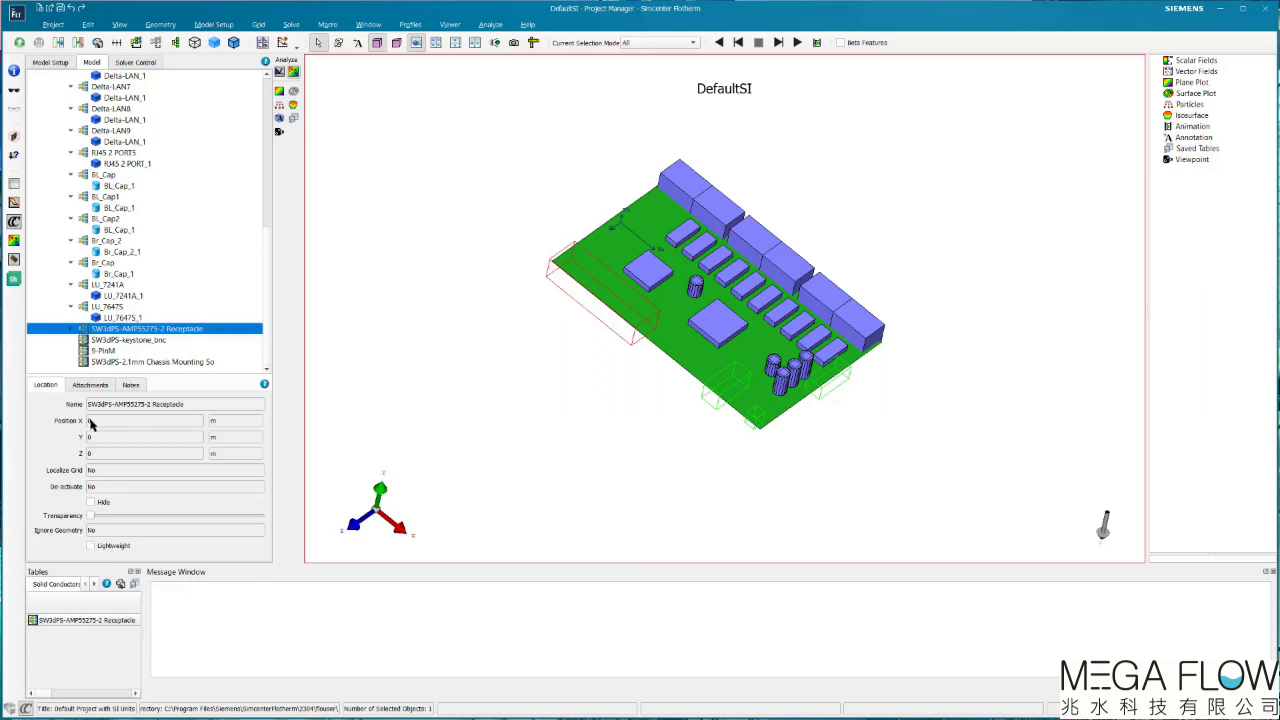
{"action": "left_click", "coordinate": [71, 329]}
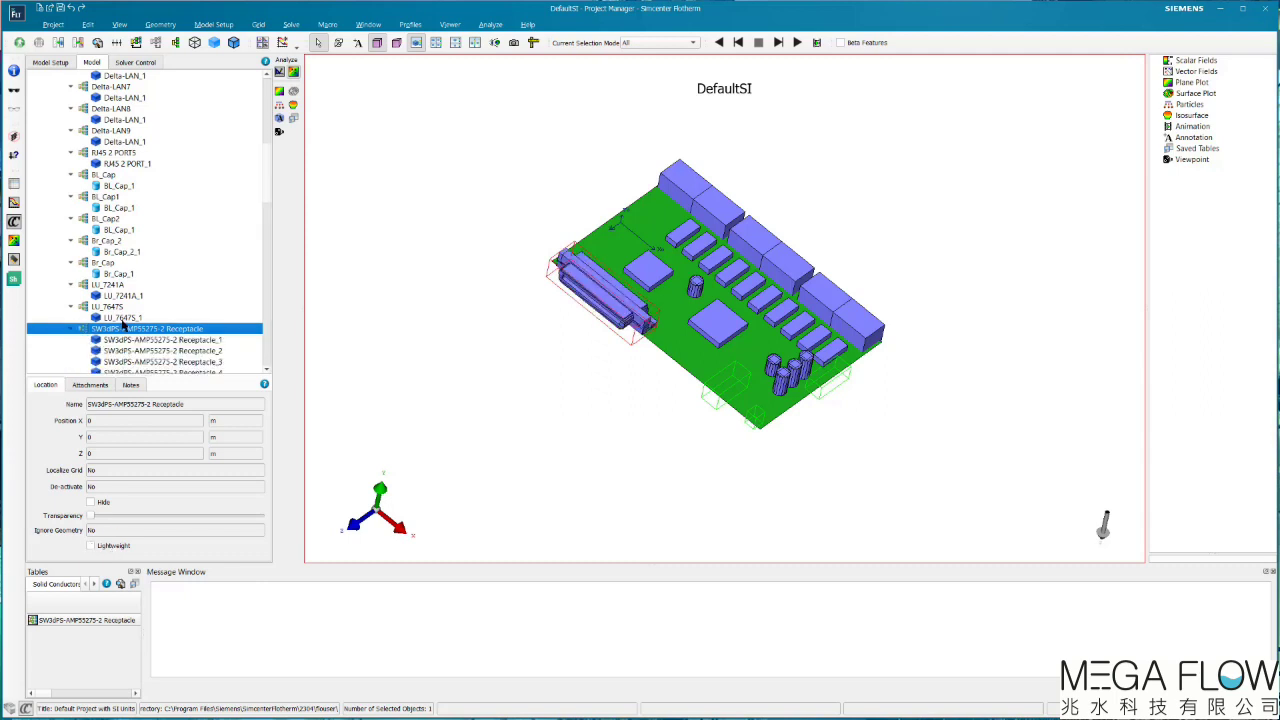
{"action": "scroll", "coordinate": [269, 195], "scroll_direction": "down", "scroll_amount": 1}
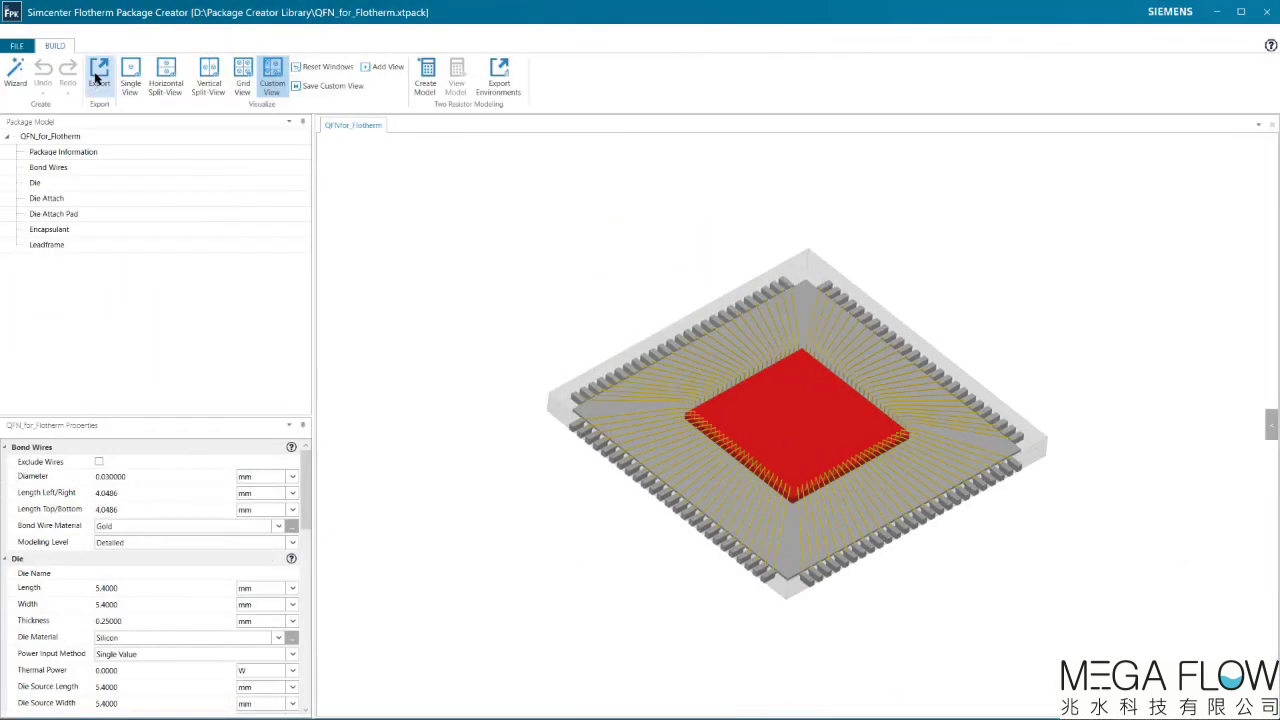
- Export the QFN_for_Flotherm package model from Package Creator, switch to MCAD Bridge and inspect the Die Part in the Die Assembly
{"action": "left_click", "coordinate": [96, 78]}
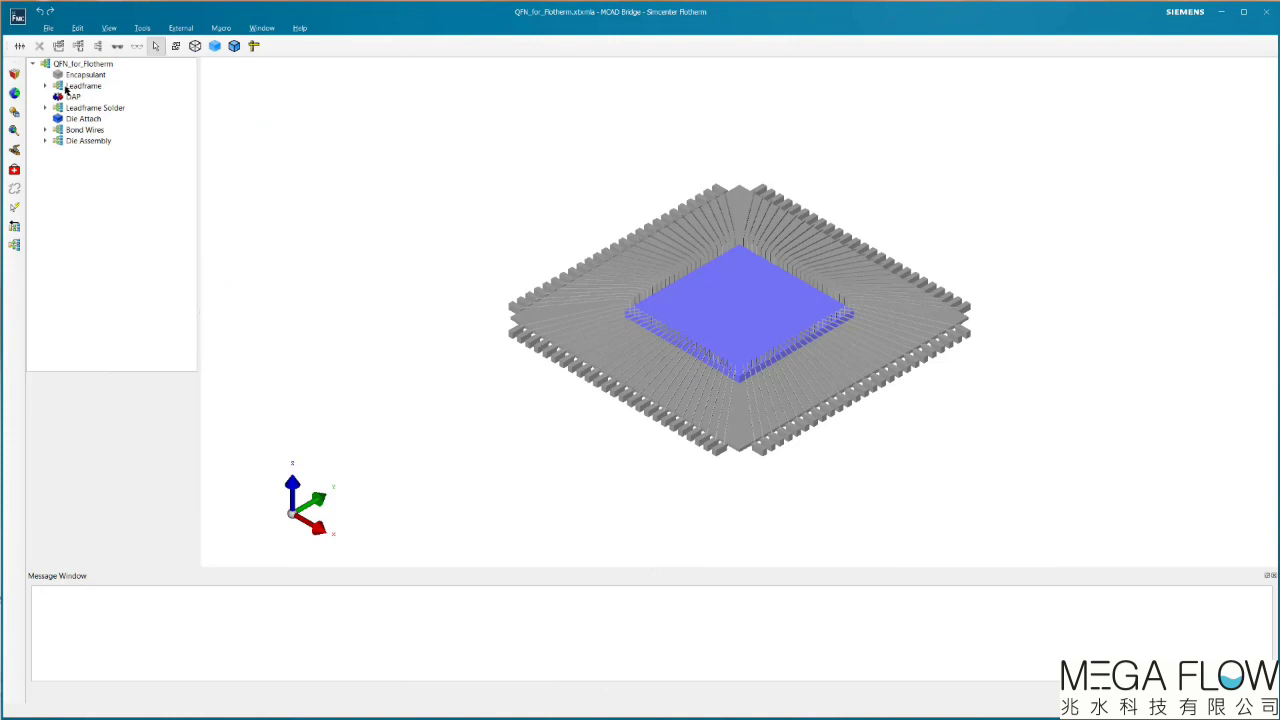
{"action": "left_click", "coordinate": [45, 141]}
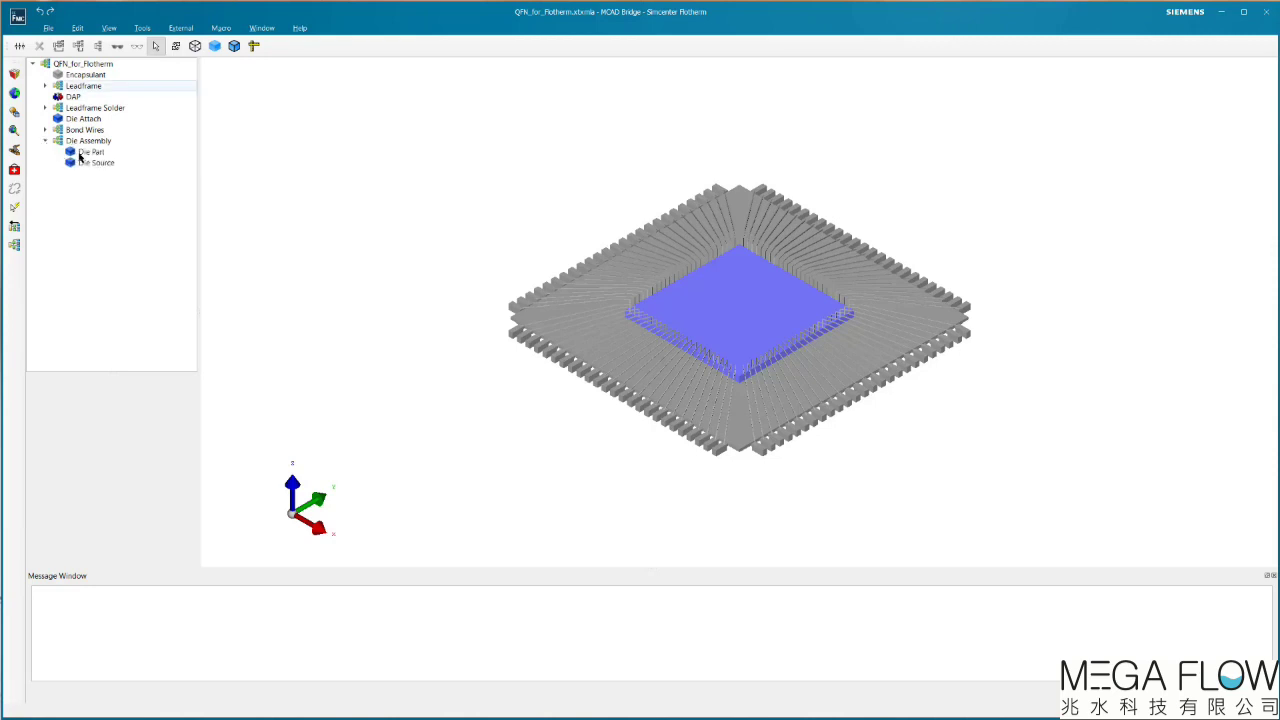
{"action": "left_click", "coordinate": [80, 153]}
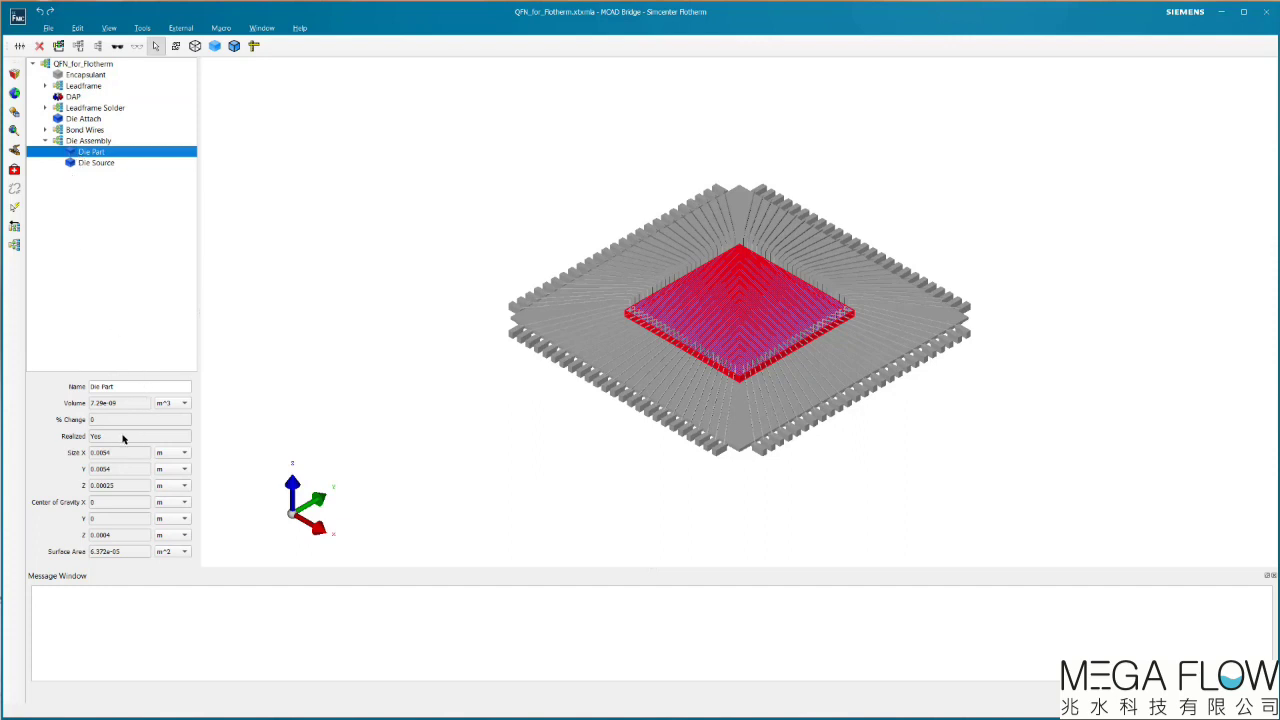
- Transfer the simplified QFN_for_Flotherm package assembly to Simcenter Flotherm
{"action": "left_click", "coordinate": [14, 227]}
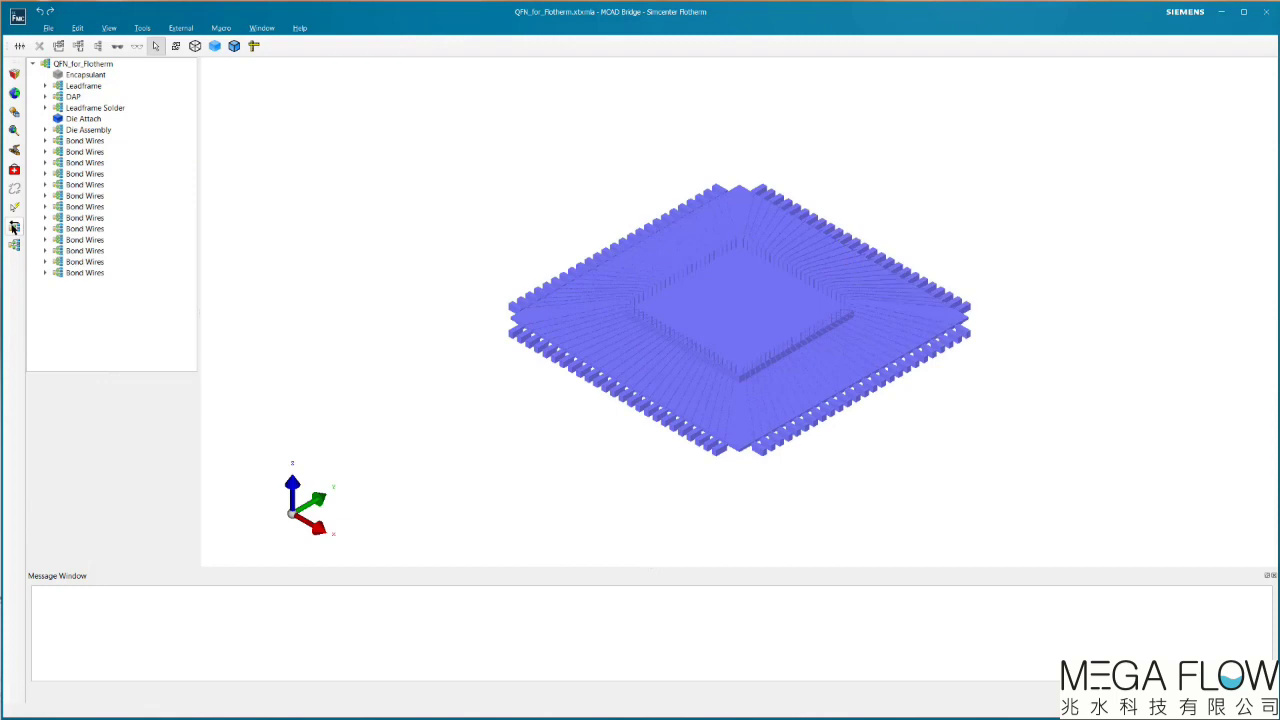